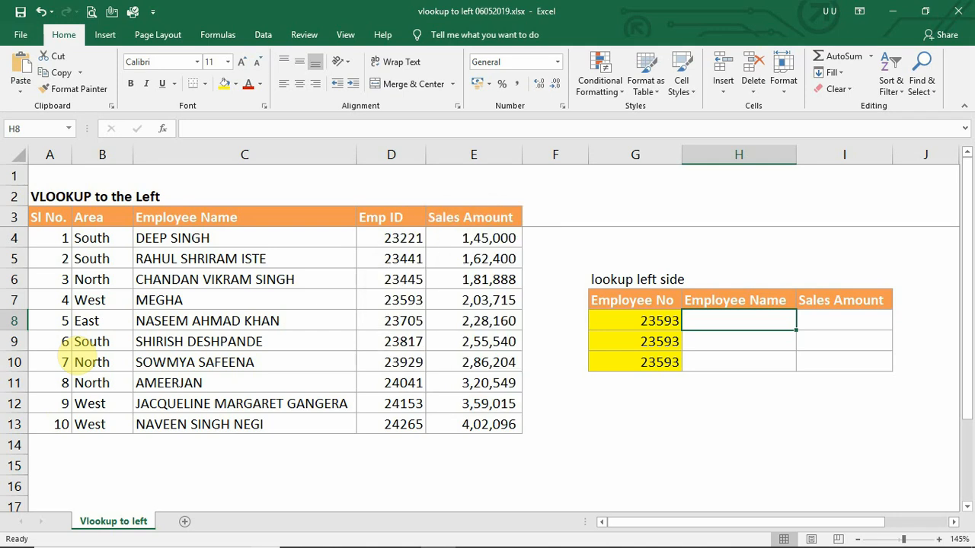
Examine the Emp ID, Employee Name and Sales Amount columns alongside the employee number in G8.
{"action": "type", "text": "="}
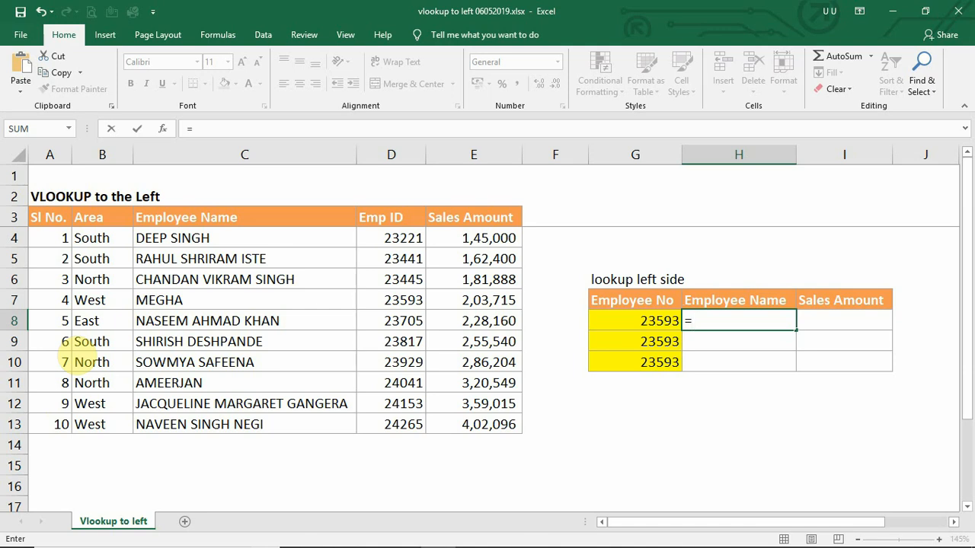
{"action": "key", "text": "Escape"}
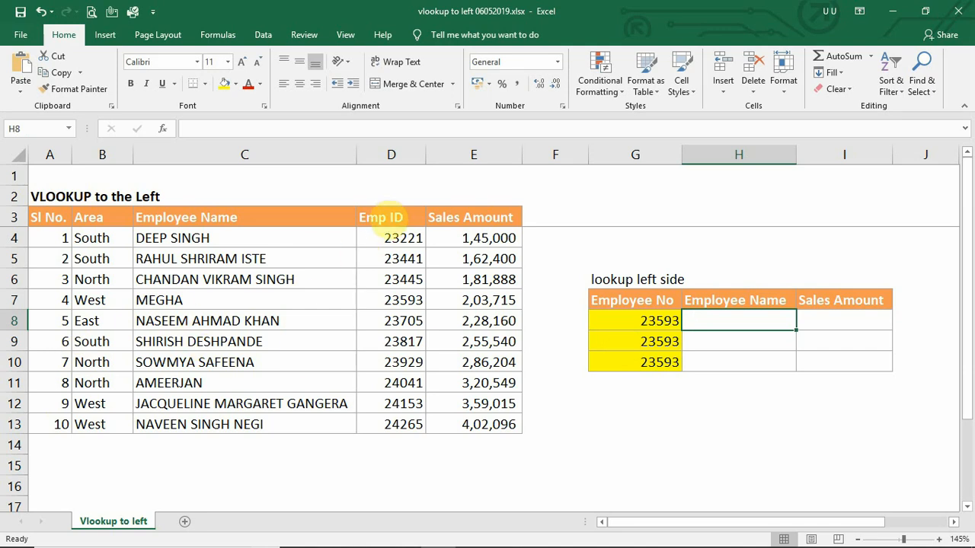
{"action": "left_click_drag", "start_coordinate": [379, 239], "coordinate": [393, 427]}
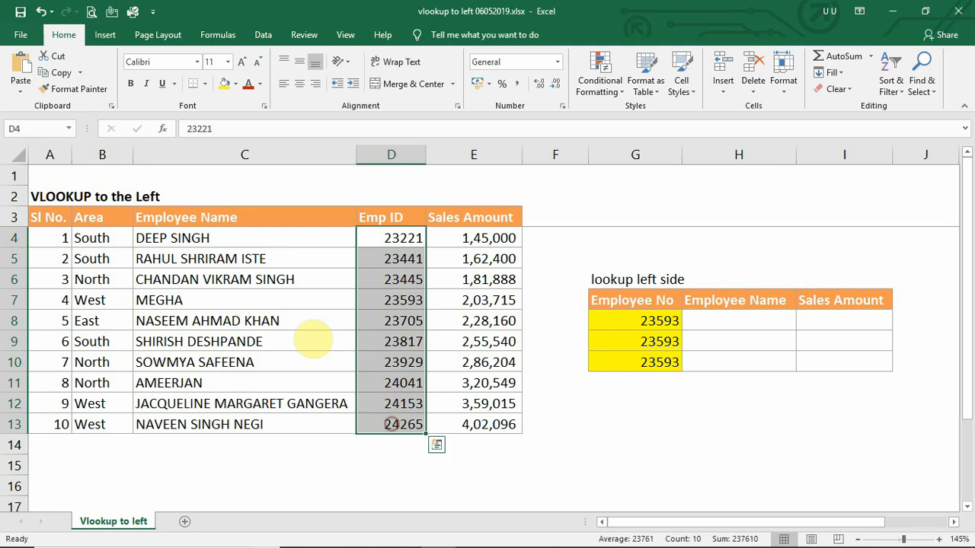
{"action": "left_click_drag", "start_coordinate": [274, 238], "coordinate": [206, 424]}
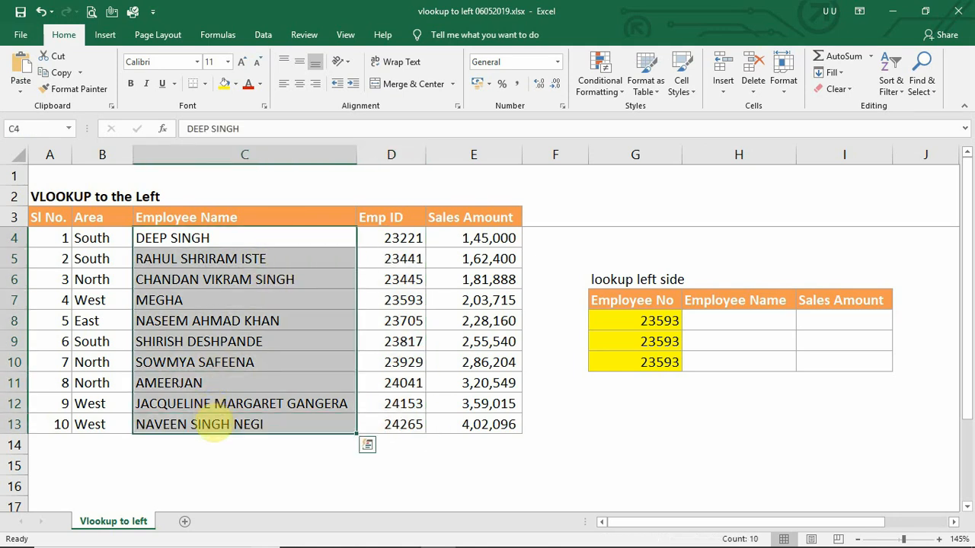
{"action": "left_click_drag", "start_coordinate": [470, 232], "coordinate": [463, 411]}
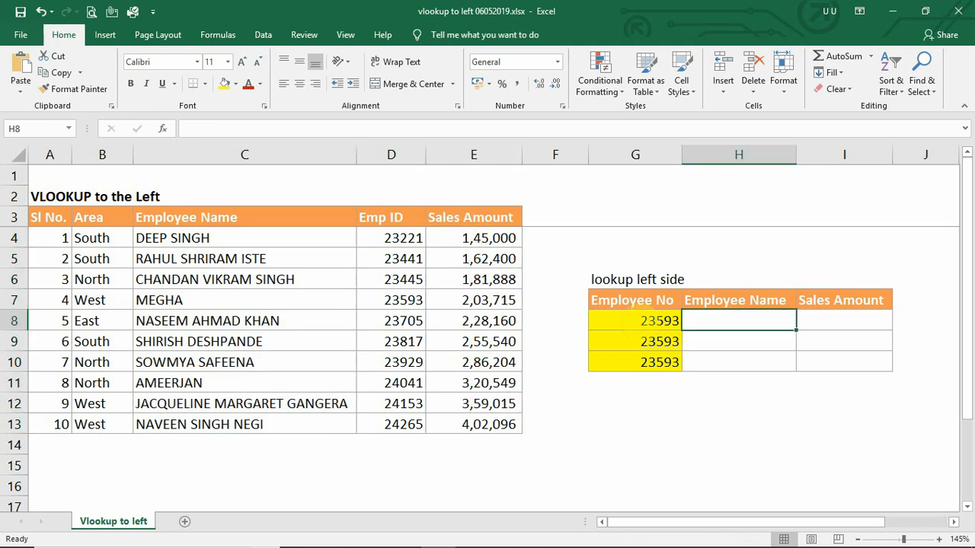
{"action": "left_click", "coordinate": [641, 321]}
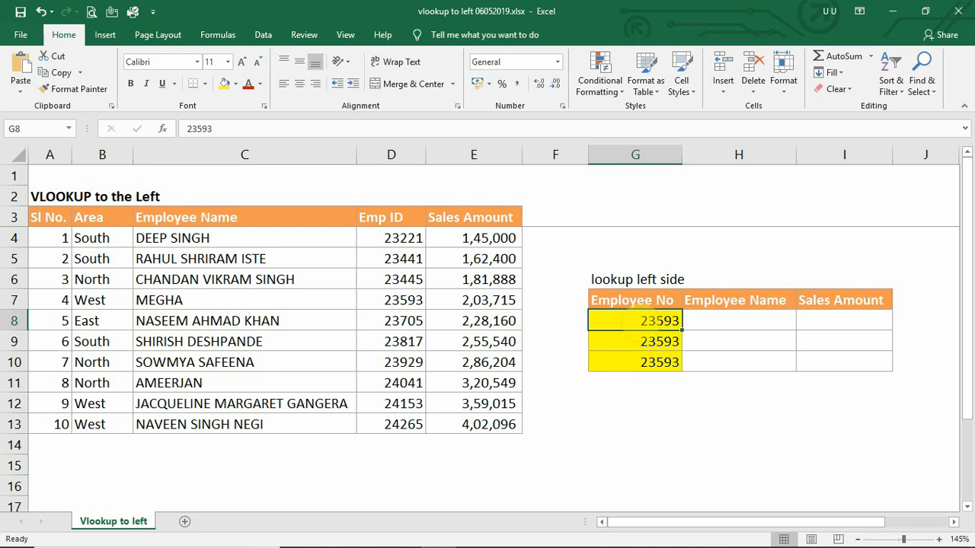
{"action": "left_click", "coordinate": [377, 241]}
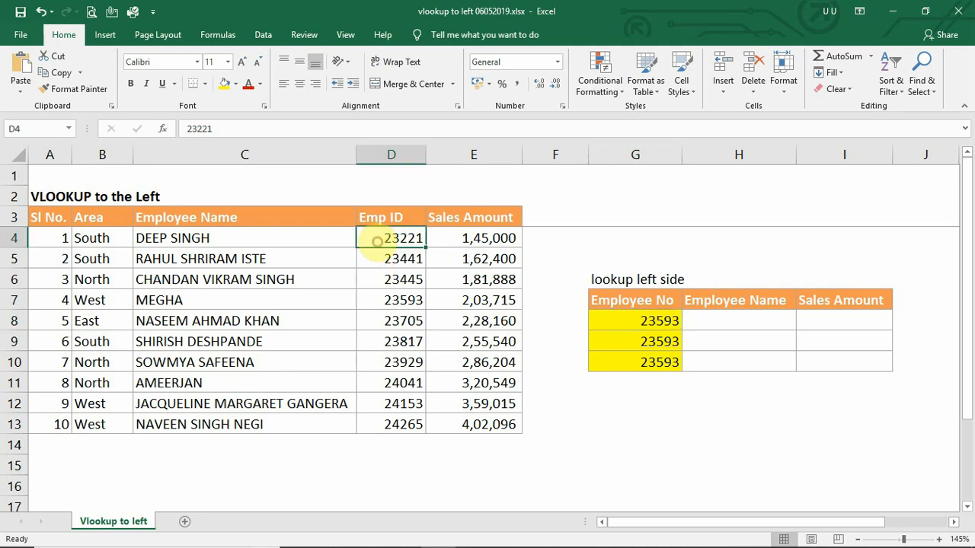
{"action": "left_click_drag", "start_coordinate": [39, 297], "coordinate": [392, 298]}
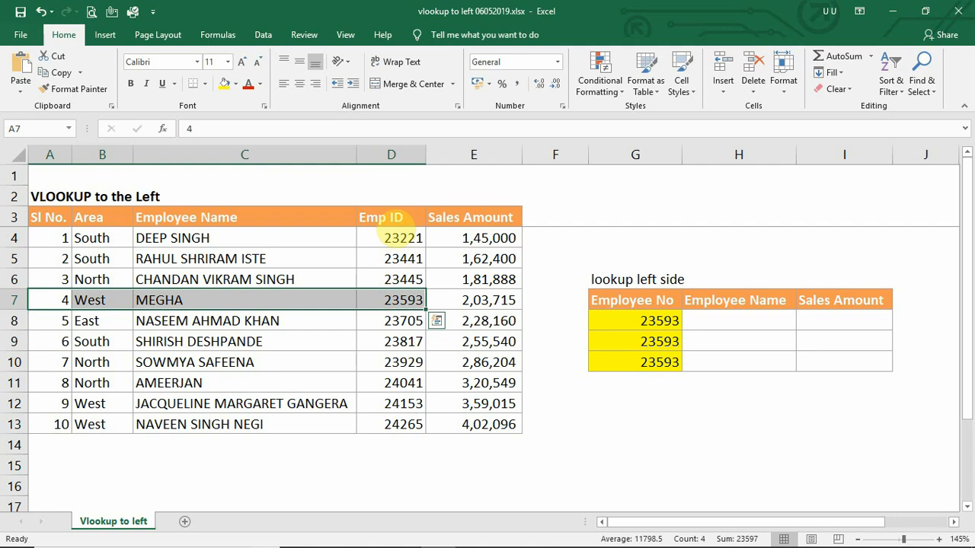
{"action": "left_click_drag", "start_coordinate": [399, 233], "coordinate": [256, 305]}
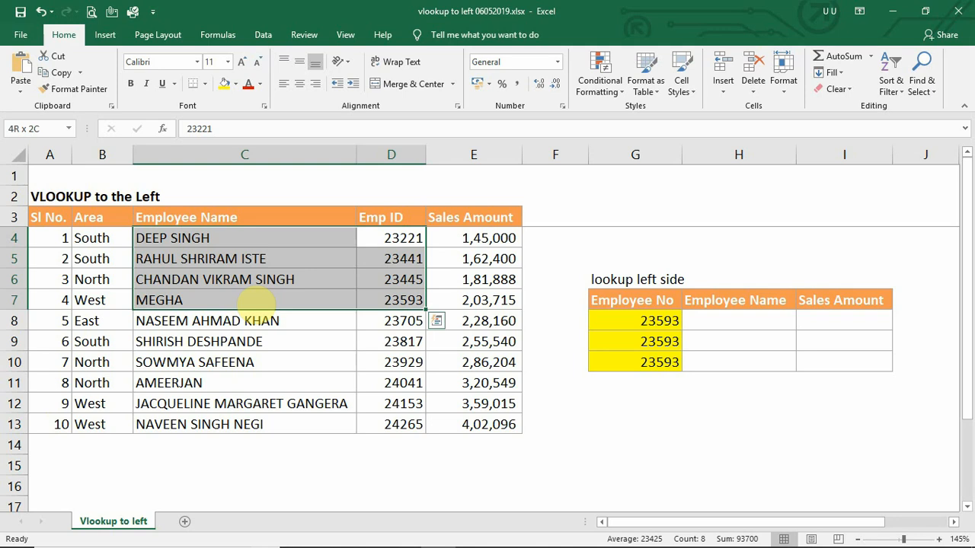
Try to look up the employee name in H8 with =VLOOKUP(G8,D4:E13,-1,0).
{"action": "left_click", "coordinate": [704, 320]}
{"action": "type", "text": "="}
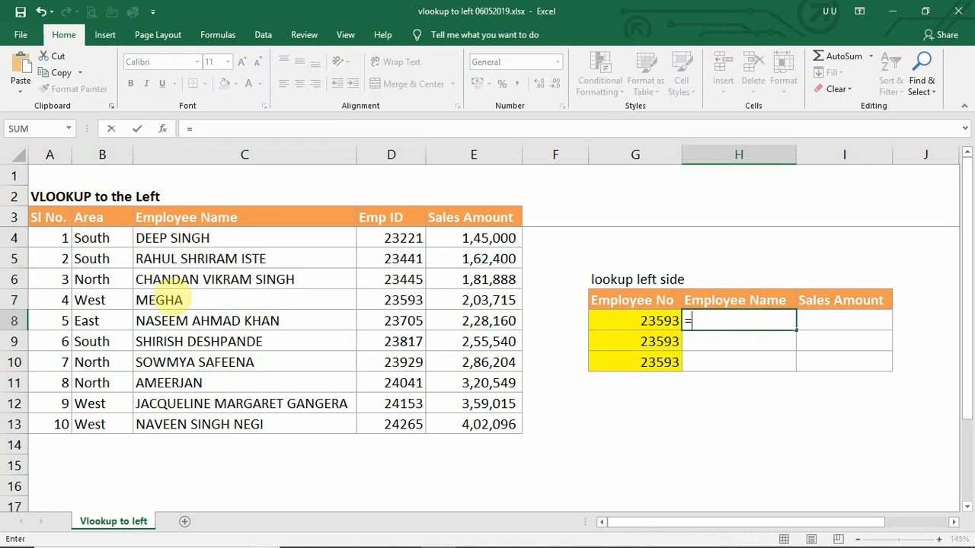
{"action": "type", "text": "v"}
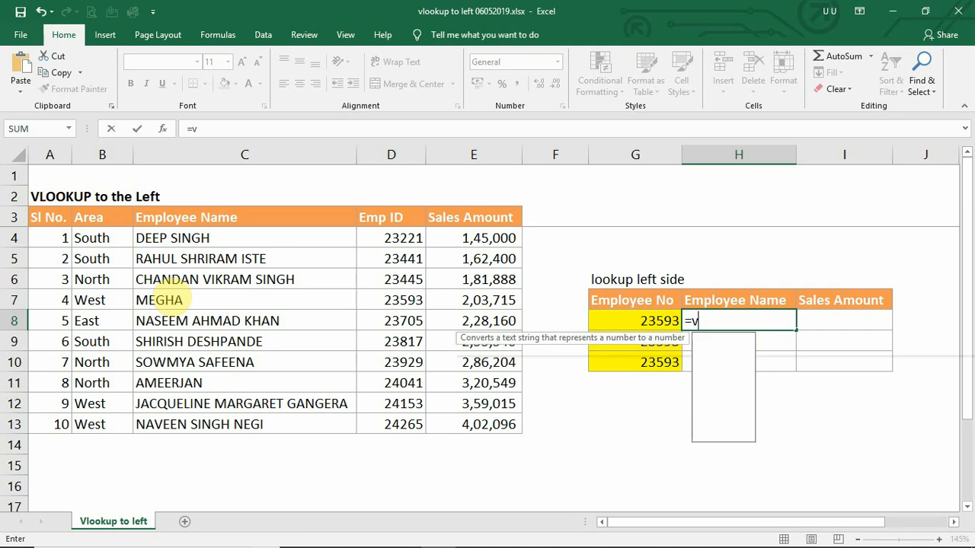
{"action": "type", "text": "lookup("}
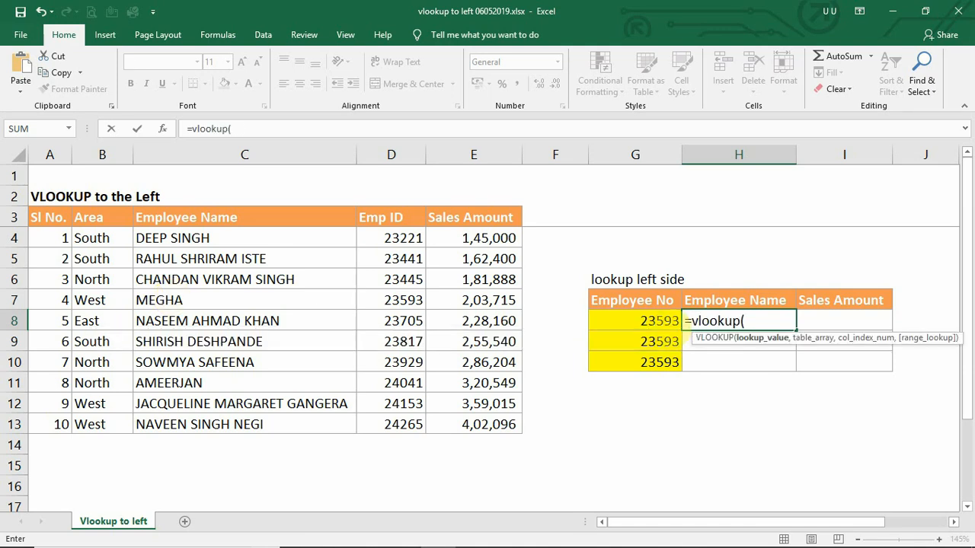
{"action": "left_click", "coordinate": [661, 321]}
{"action": "type", "text": ","}
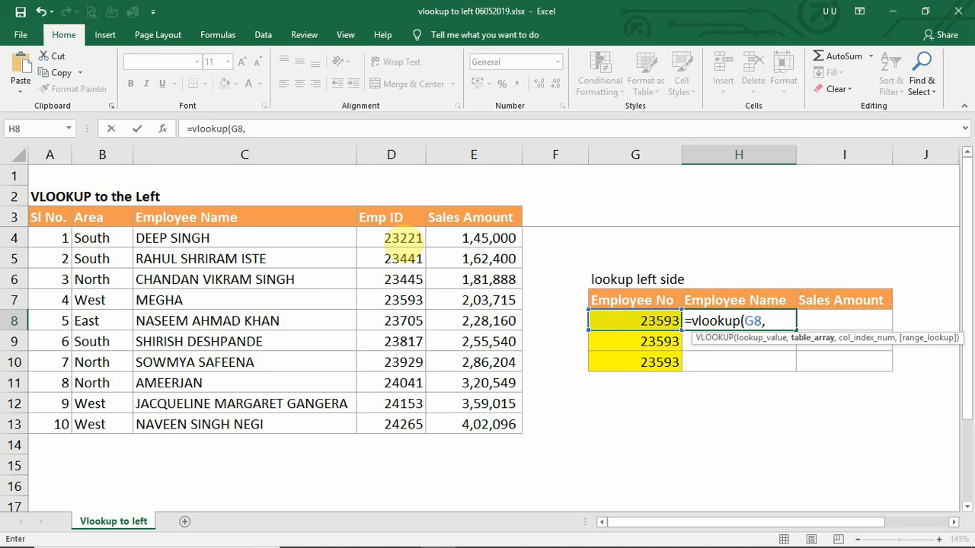
{"action": "left_click_drag", "start_coordinate": [404, 238], "coordinate": [472, 424]}
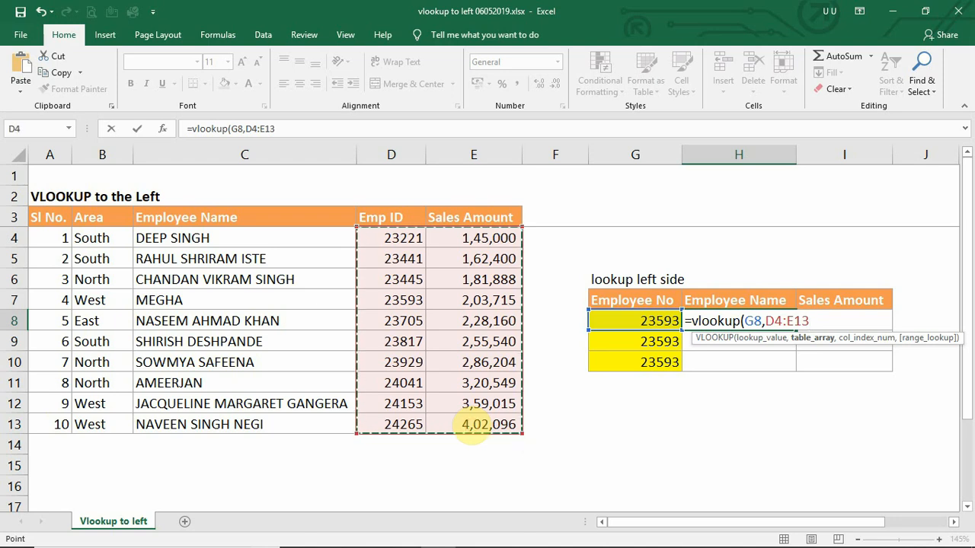
{"action": "type", "text": ","}
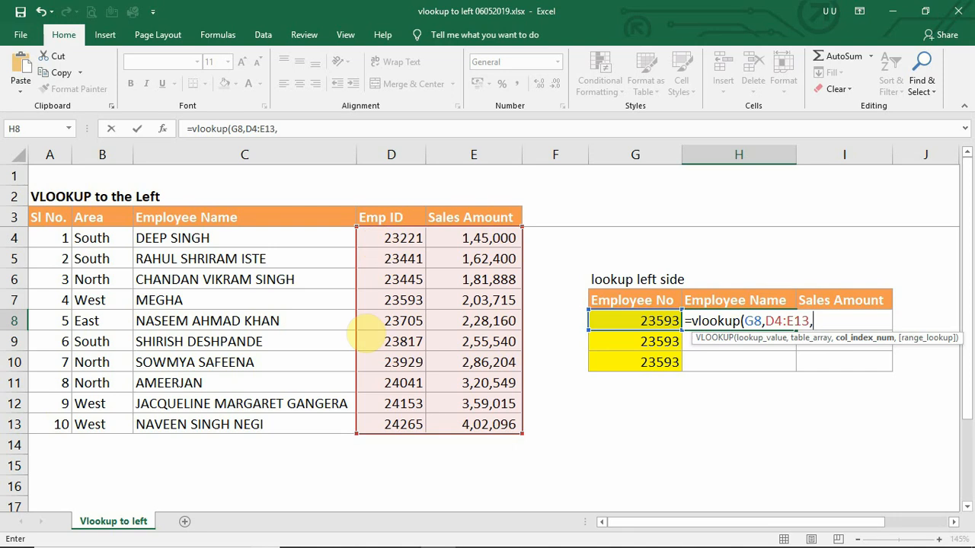
{"action": "type", "text": "-1,"}
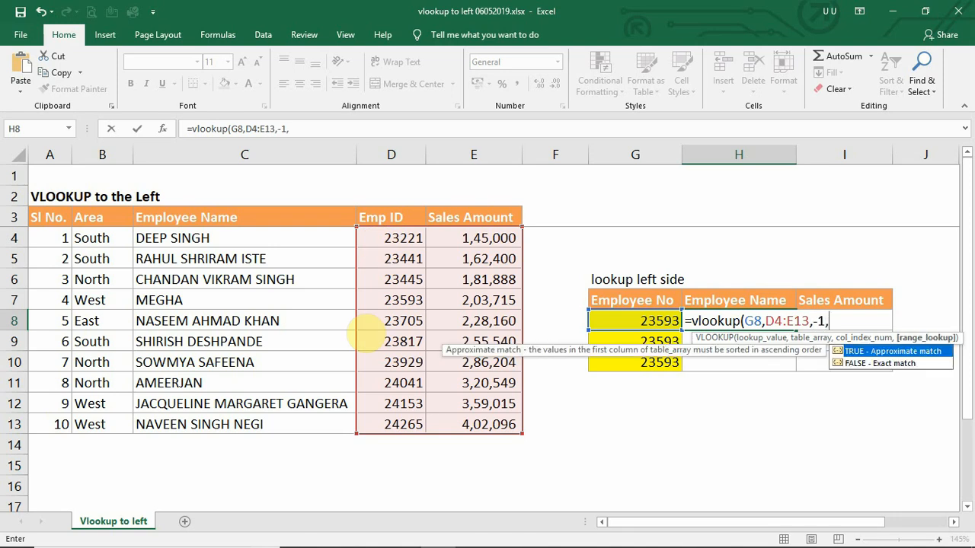
{"action": "type", "text": "0)"}
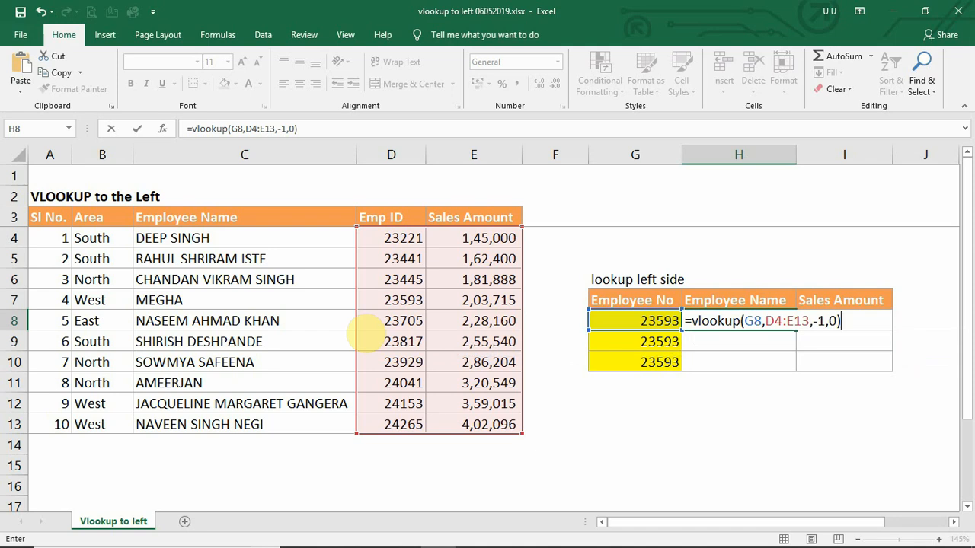
{"action": "key", "text": "ctrl+Return"}
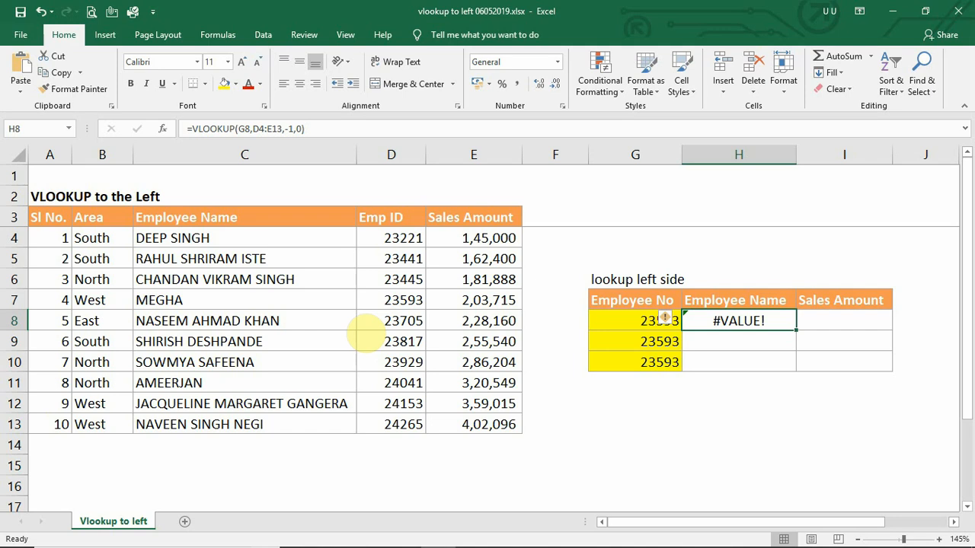
Start a replacement VLOOKUP formula in H8 with G8 as lookup value and IF({1,0}, opening the table array.
{"action": "type", "text": "="}
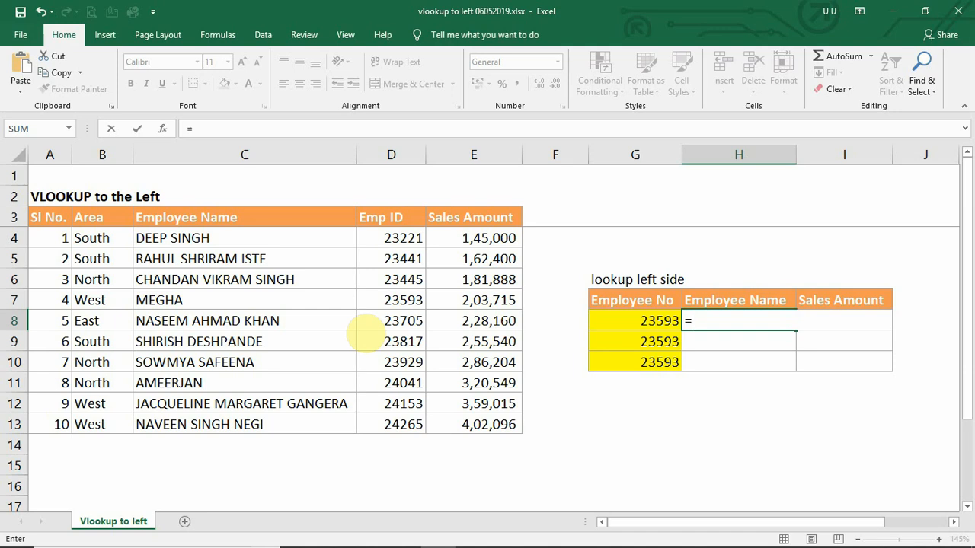
{"action": "type", "text": "vlo"}
{"action": "key", "text": "Tab"}
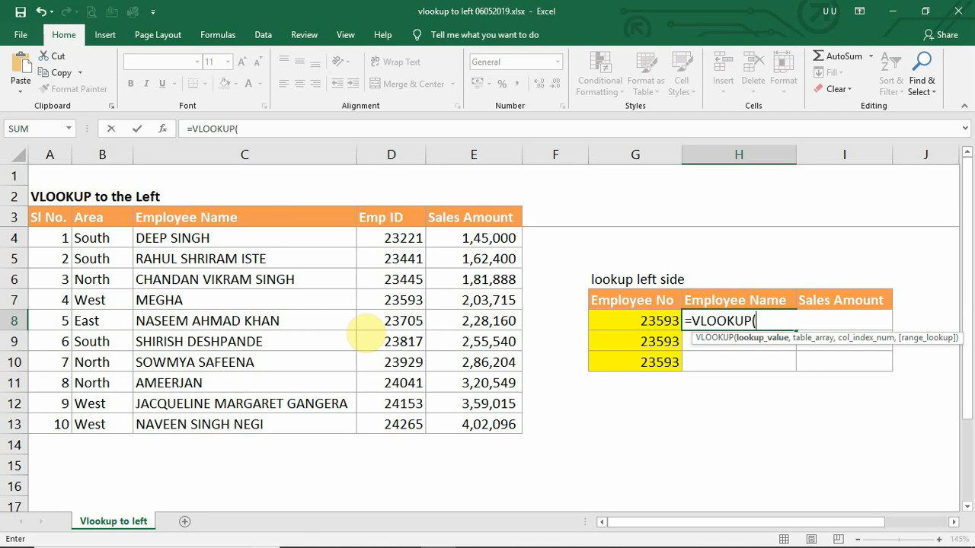
{"action": "left_click", "coordinate": [619, 319]}
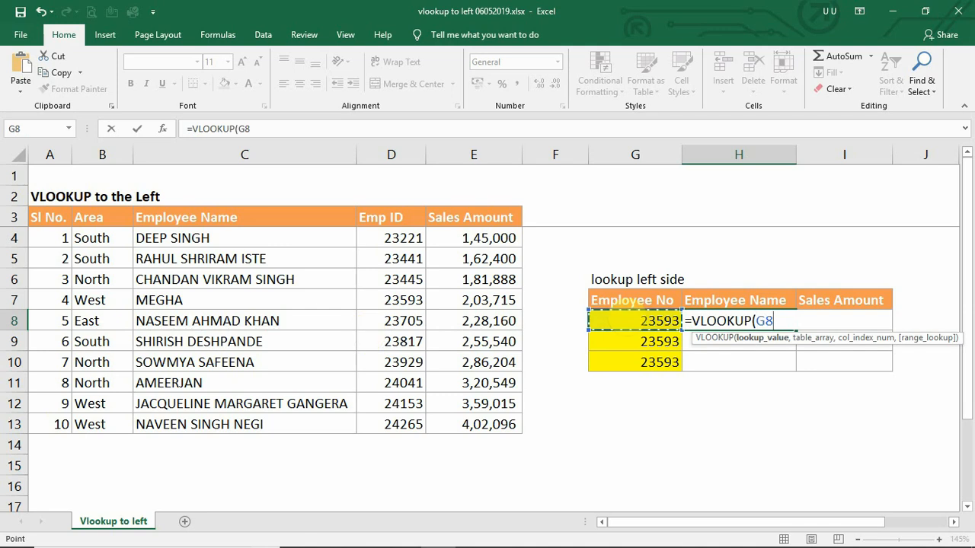
{"action": "type", "text": ","}
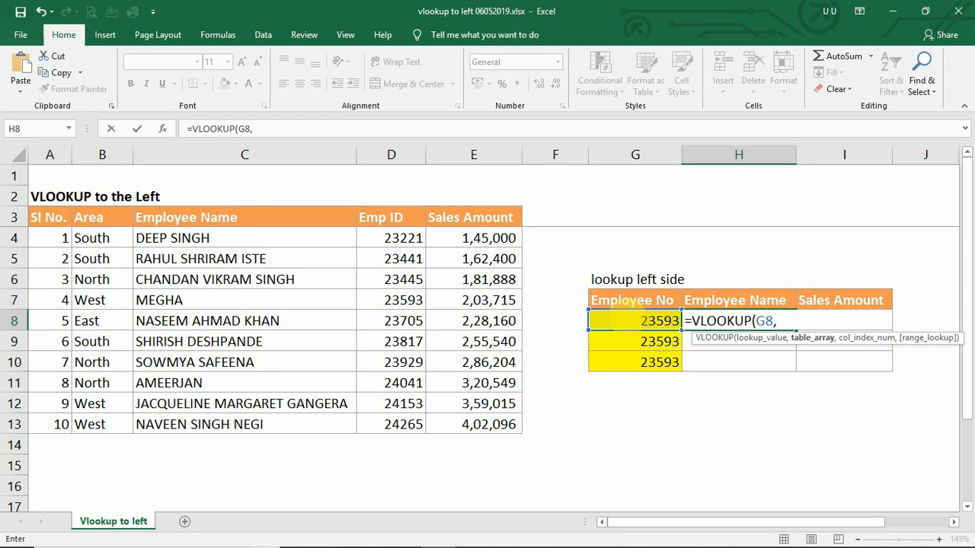
{"action": "type", "text": "i"}
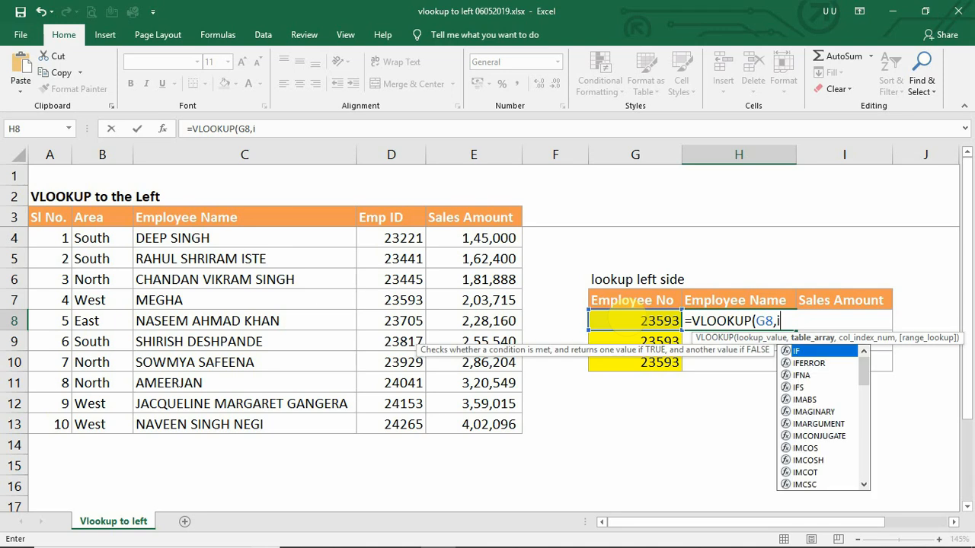
{"action": "type", "text": "f"}
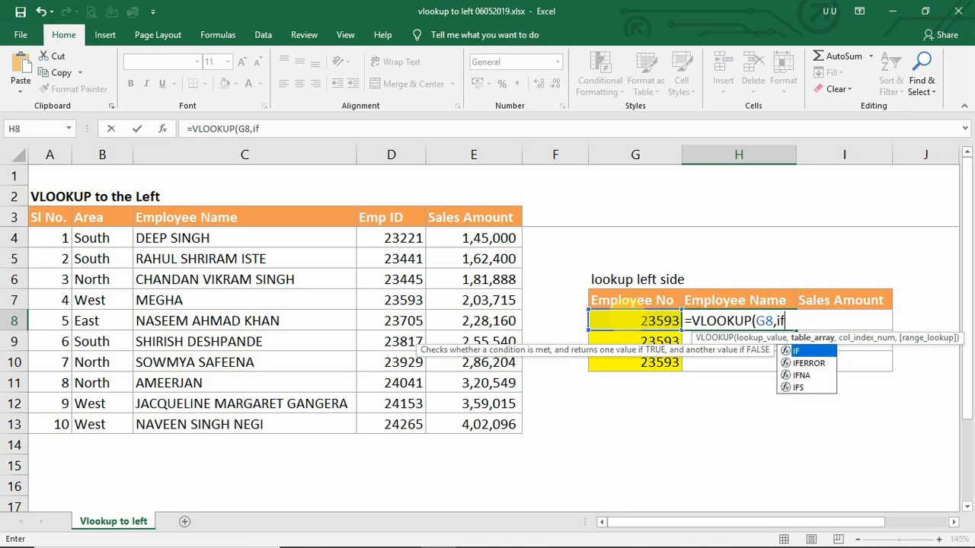
{"action": "type", "text": "({"}
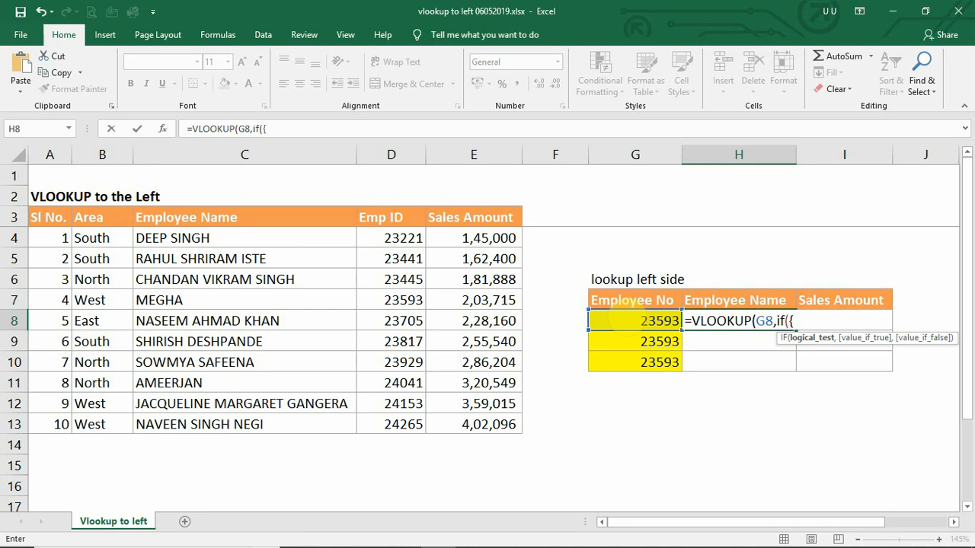
{"action": "type", "text": "1,0}"}
{"action": "key", "text": "Return"}
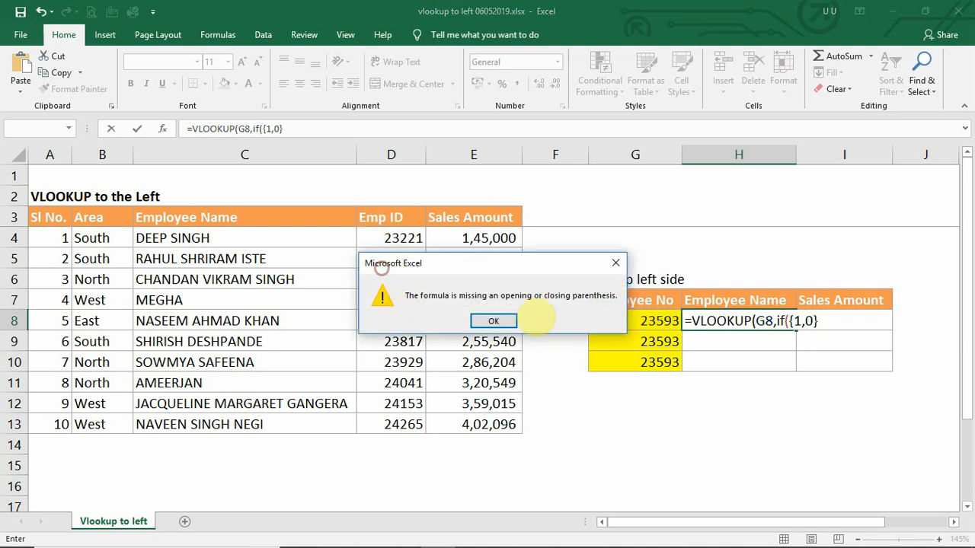
{"action": "left_click", "coordinate": [496, 321]}
{"action": "type", "text": ","}
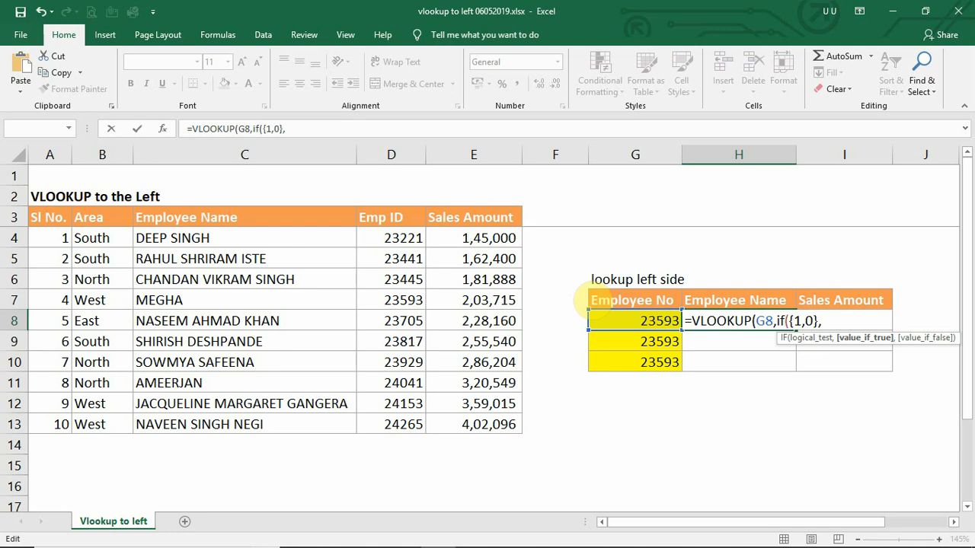
Complete the nested IF with Emp ID range D4:D13 as the true value and Employee Name range C4:C13 as the false value.
{"action": "left_click_drag", "start_coordinate": [390, 238], "coordinate": [391, 425]}
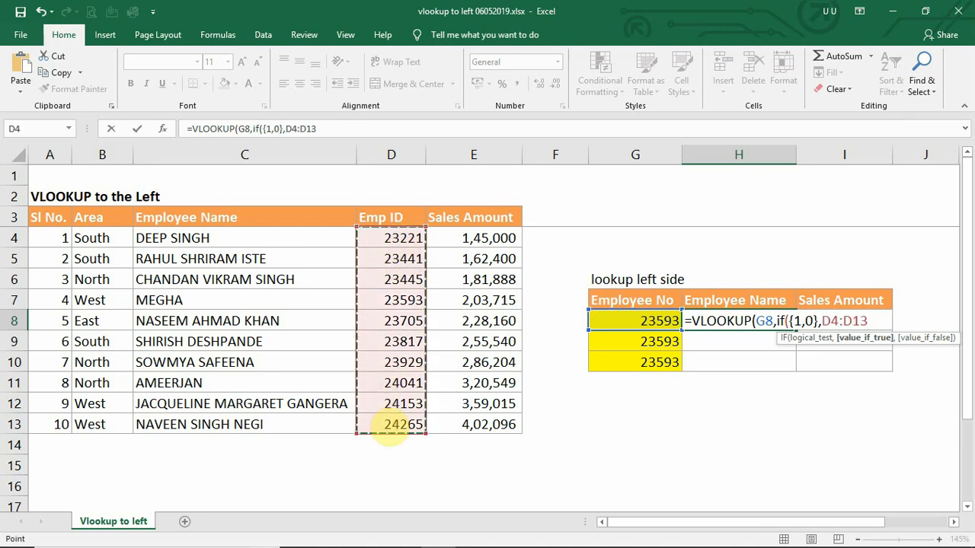
{"action": "type", "text": ","}
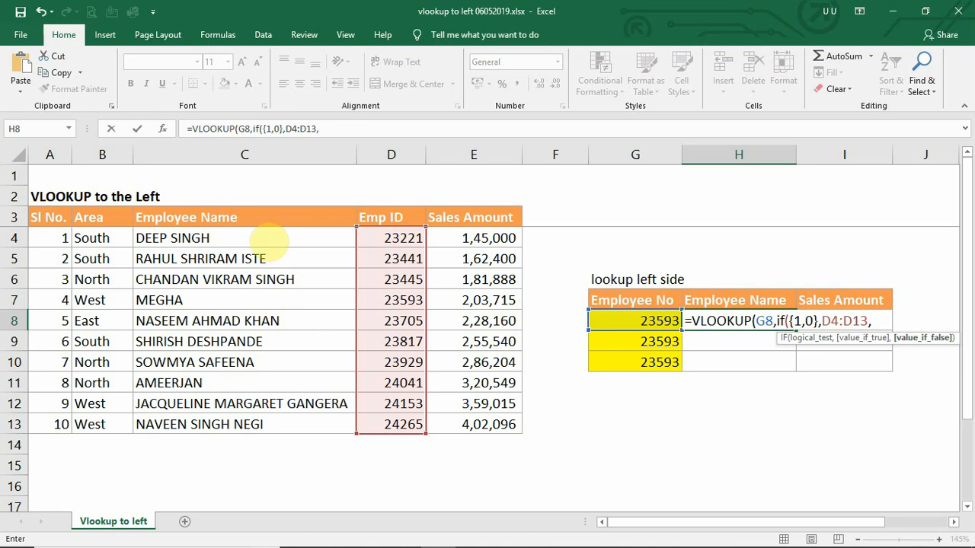
{"action": "left_click_drag", "start_coordinate": [267, 239], "coordinate": [279, 420]}
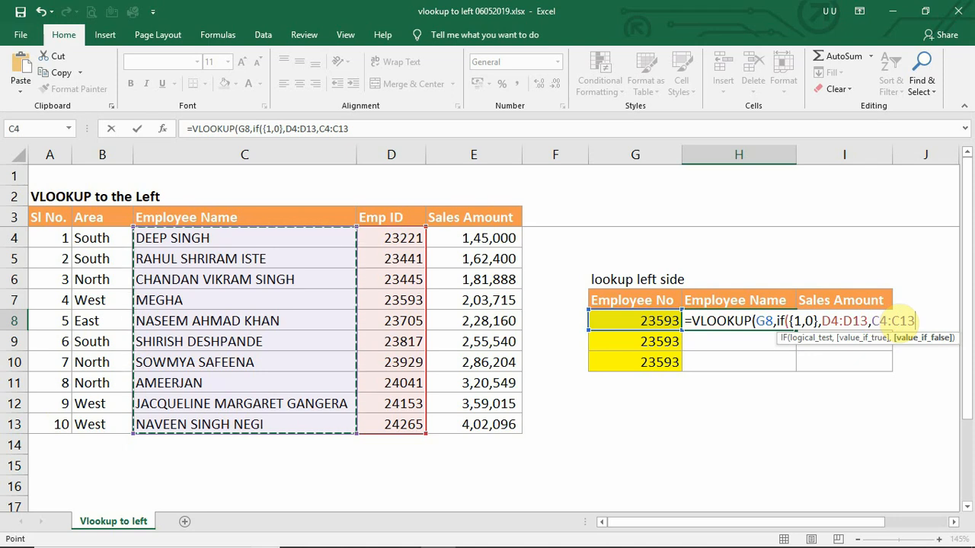
{"action": "type", "text": ")"}
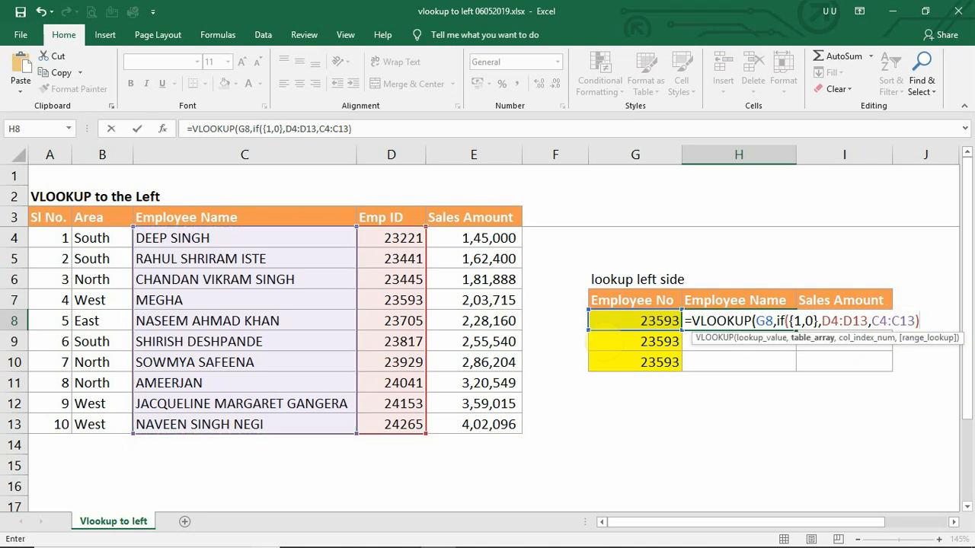
Finish the VLOOKUP in H8 with column index 2 and match type 0, and enter it as an array formula.
{"action": "type", "text": ","}
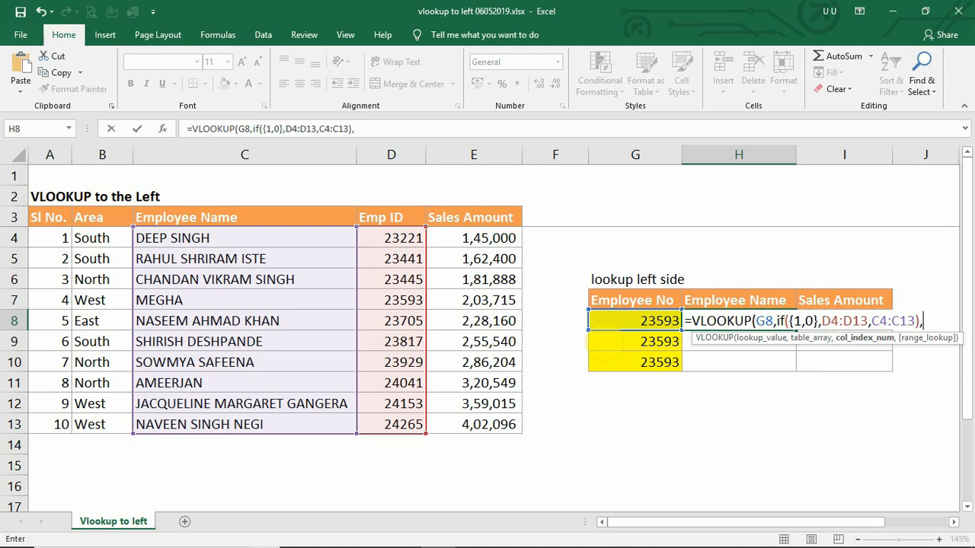
{"action": "type", "text": "2,"}
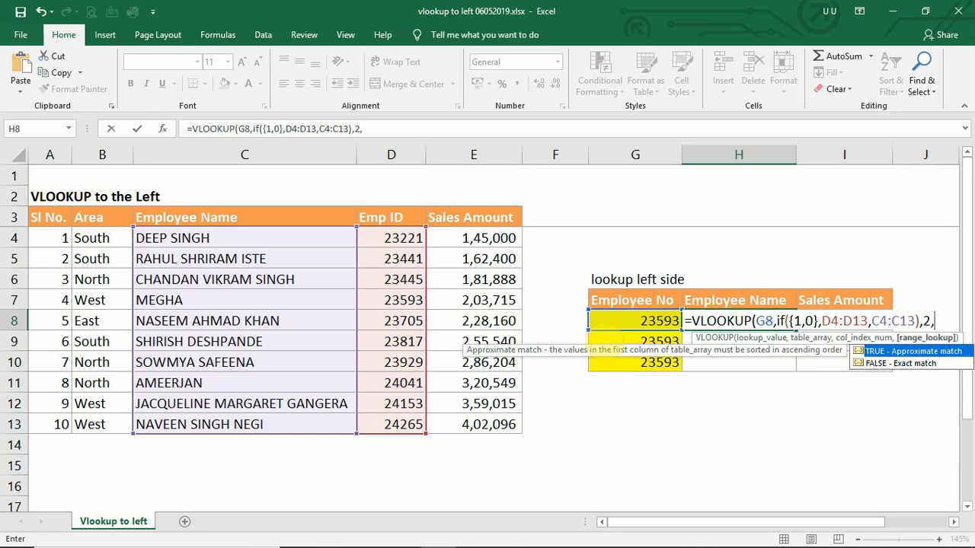
{"action": "type", "text": "0)"}
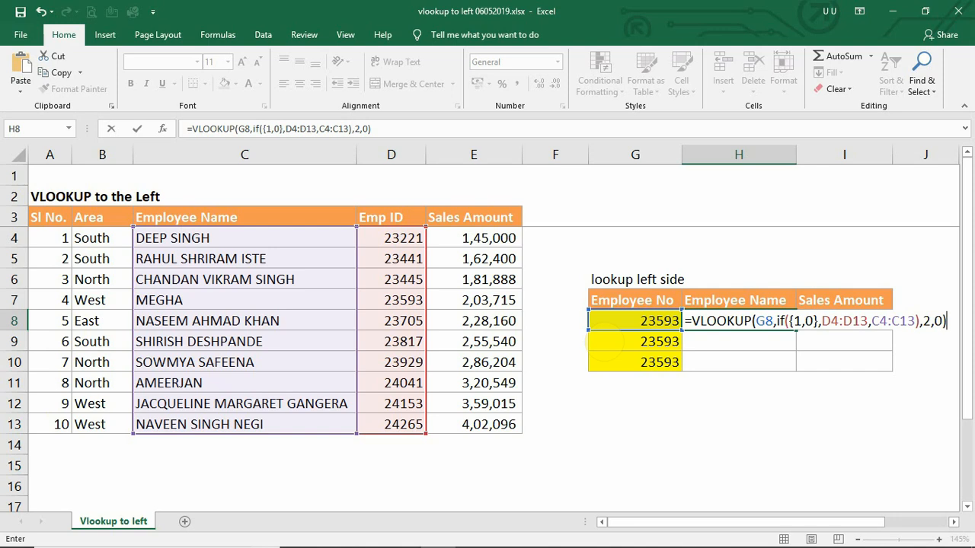
{"action": "key", "text": "ctrl+shift+Return"}
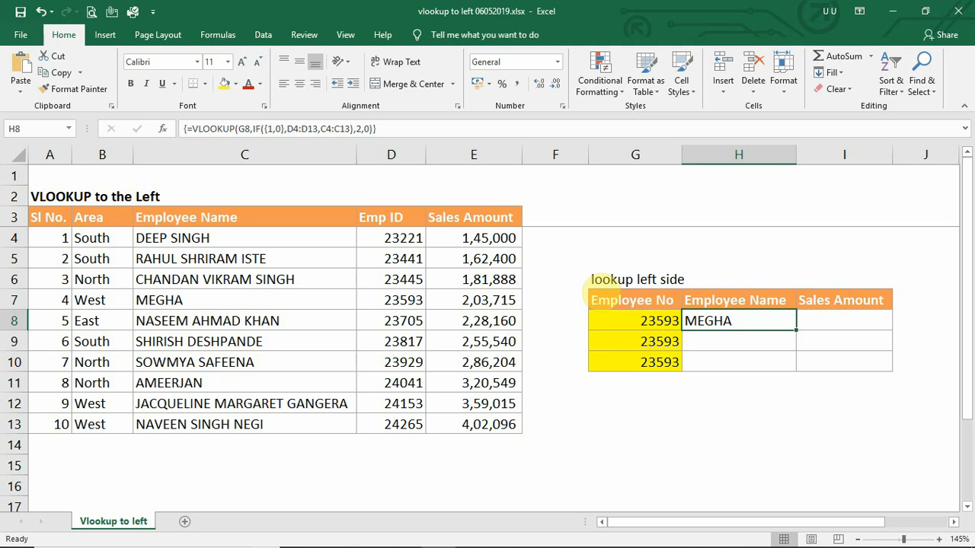
Copy the IF({1,0},D4:D13,C4:C13) part of the formula in H8 and paste it as a trial formula in H4.
{"action": "key", "text": "F2"}
{"action": "left_click_drag", "start_coordinate": [835, 329], "coordinate": [923, 321]}
{"action": "key", "text": "ctrl+c"}
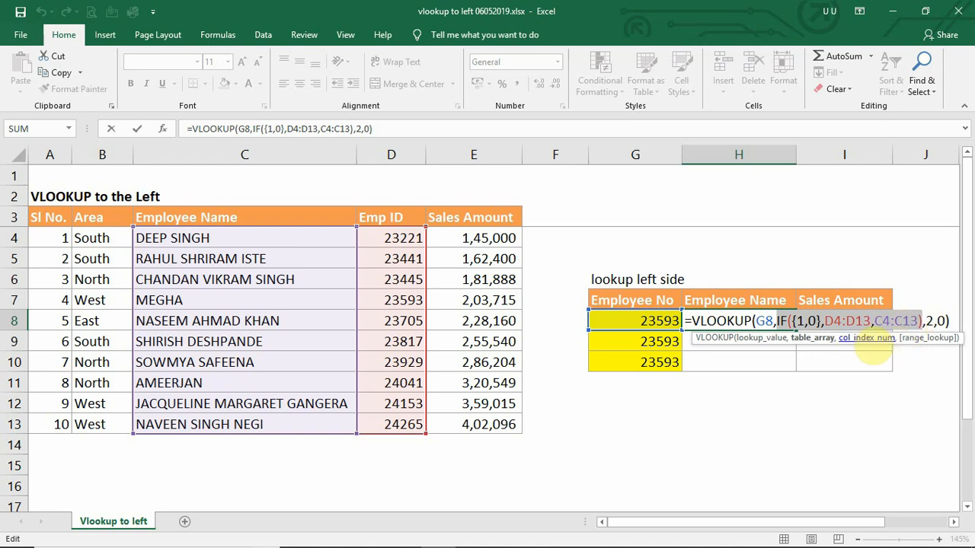
{"action": "left_click", "coordinate": [739, 238]}
{"action": "type", "text": "="}
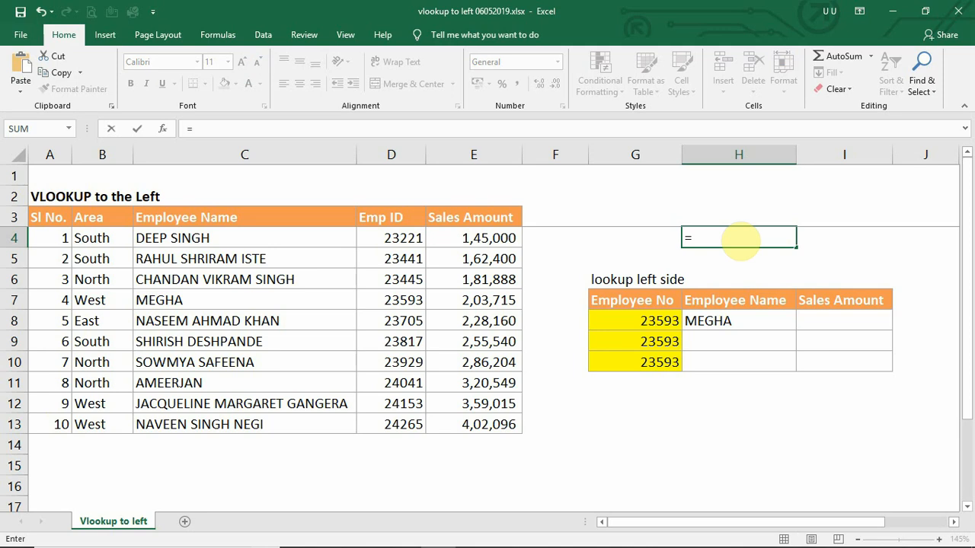
{"action": "key", "text": "ctrl+v"}
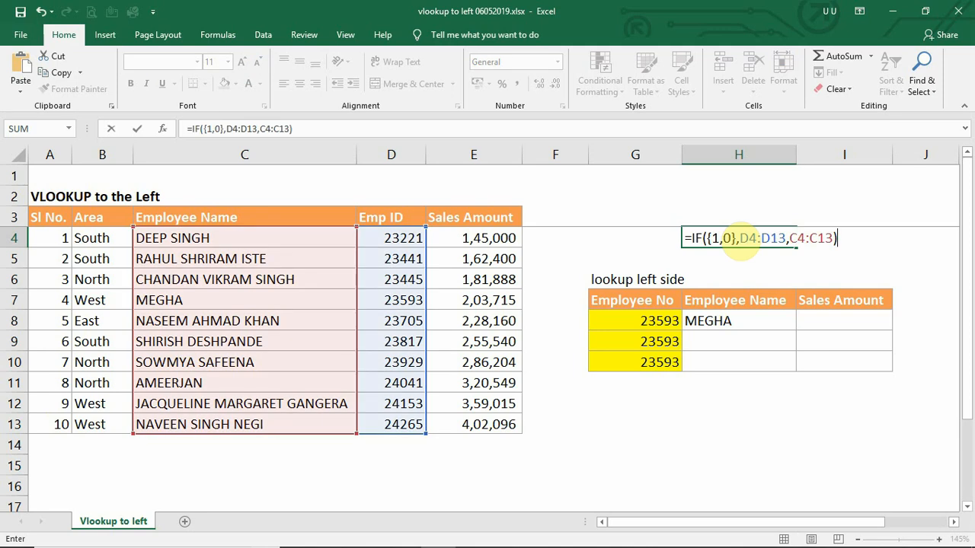
Evaluate the trial IF formula in H4 to examine how it pairs Emp IDs with names, then discard the entry.
{"action": "key", "text": "F9"}
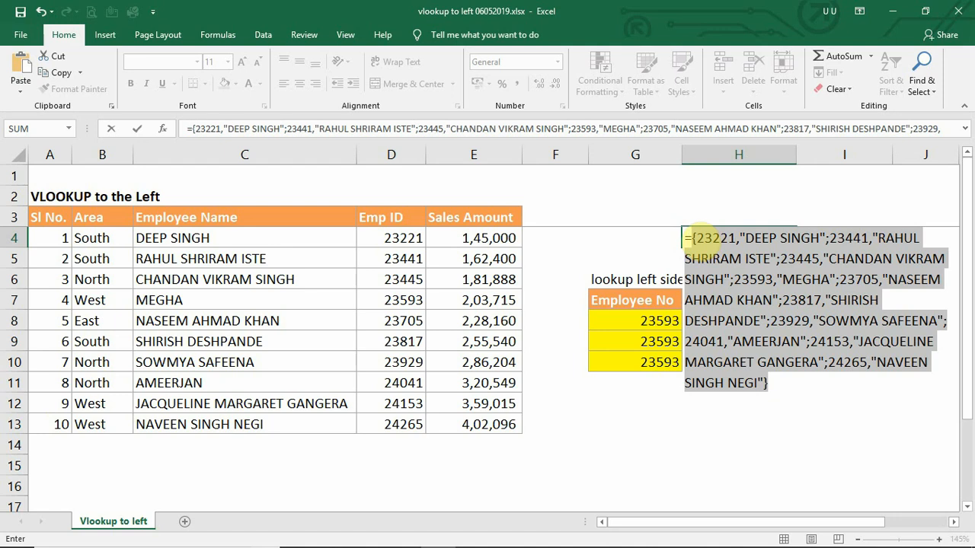
{"action": "left_click", "coordinate": [701, 238]}
{"action": "left_click_drag", "start_coordinate": [695, 237], "coordinate": [821, 237]}
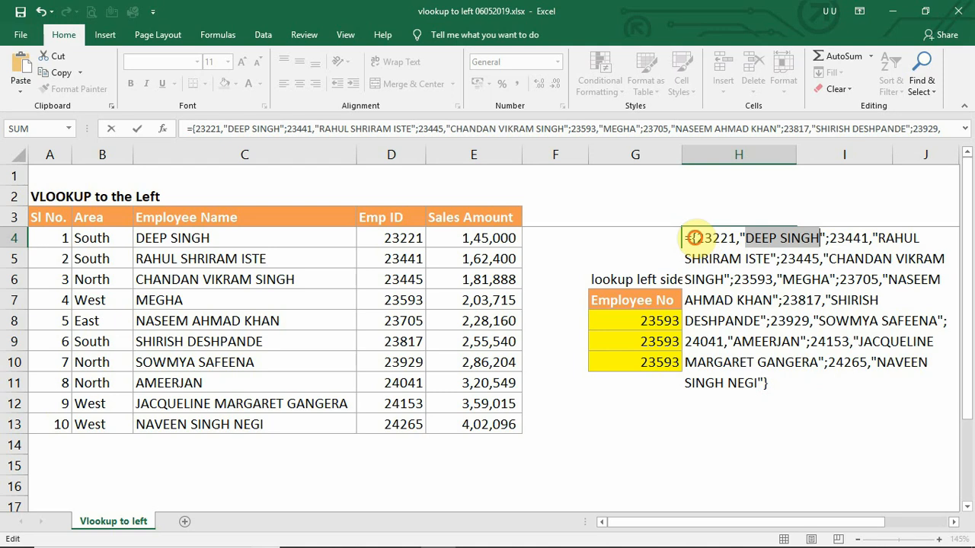
{"action": "left_click_drag", "start_coordinate": [695, 238], "coordinate": [819, 237]}
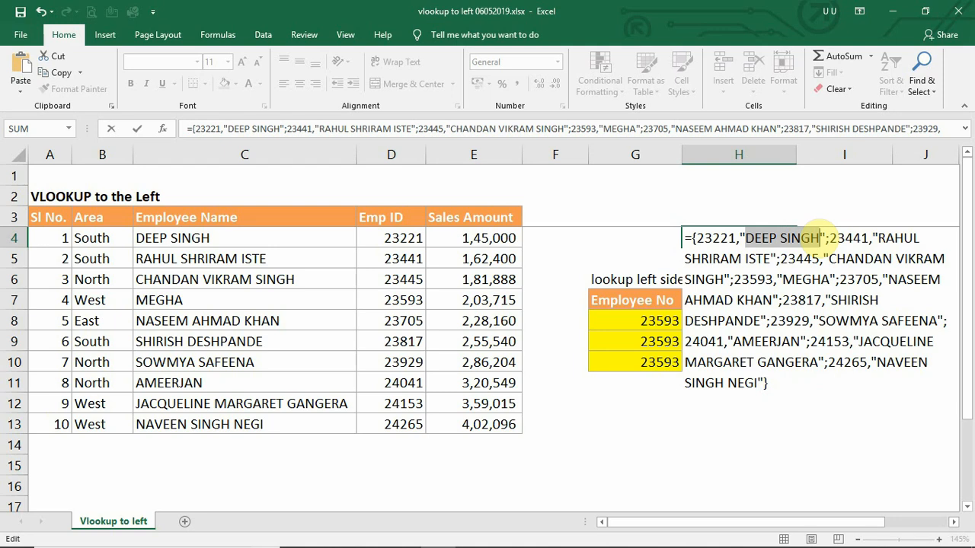
{"action": "key", "text": "Escape"}
Start a VLOOKUP formula in H9 with G9 as the lookup value.
{"action": "left_click", "coordinate": [738, 341]}
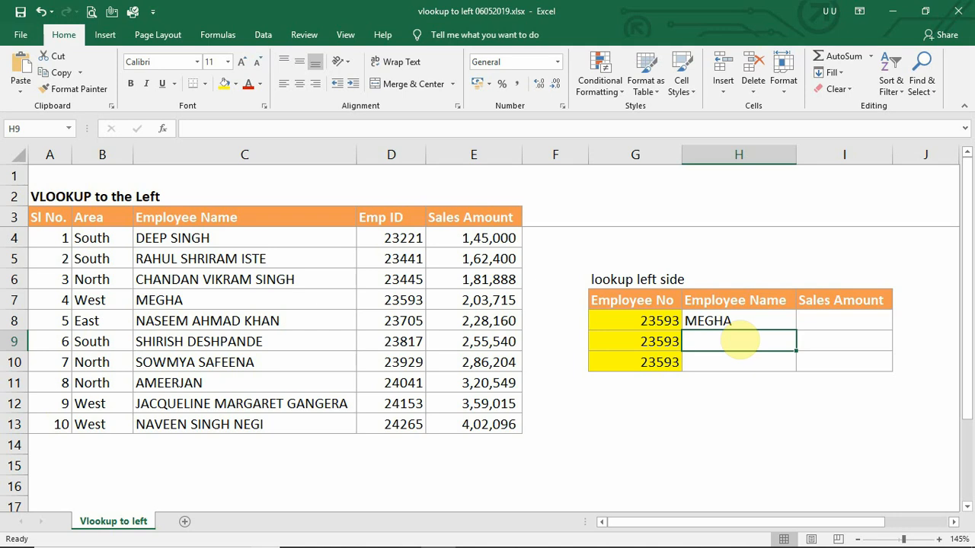
{"action": "type", "text": "="}
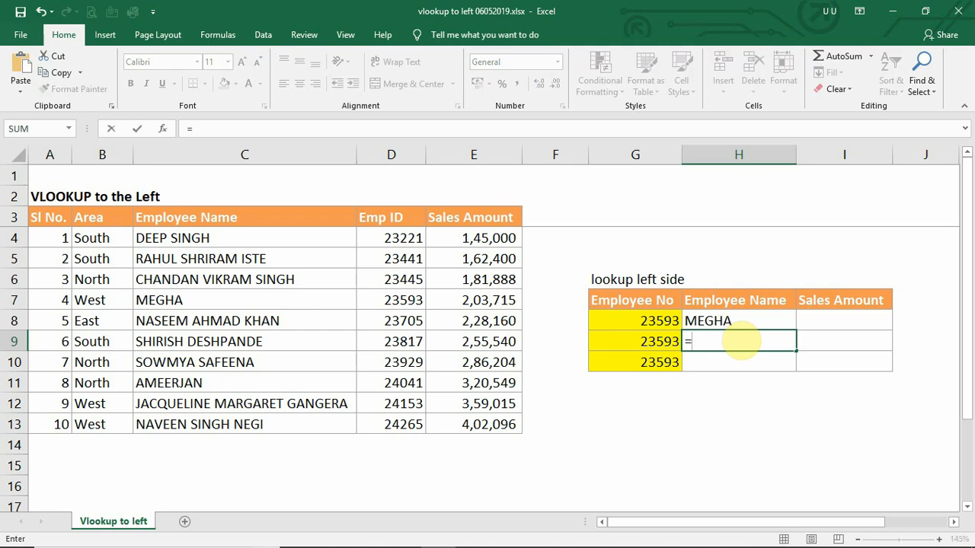
{"action": "type", "text": "vloo"}
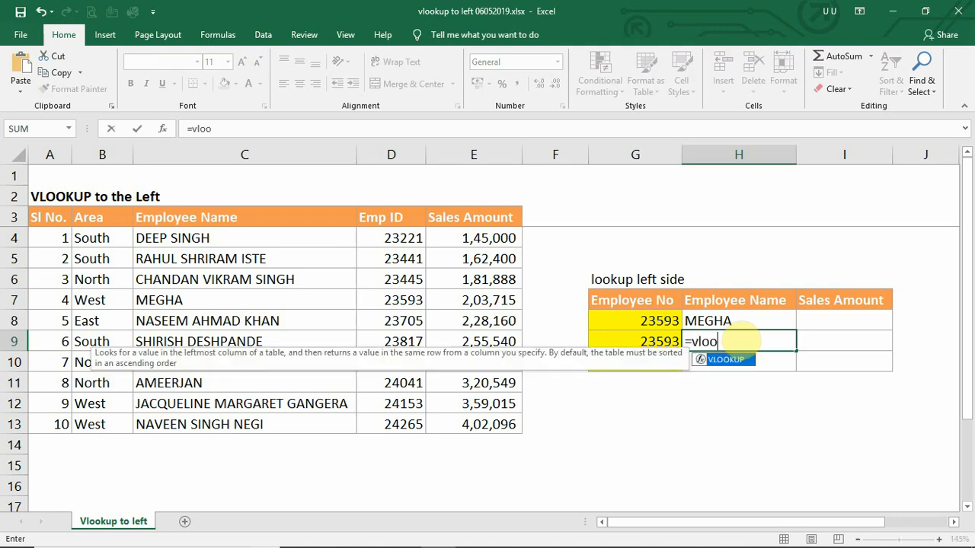
{"action": "key", "text": "Tab"}
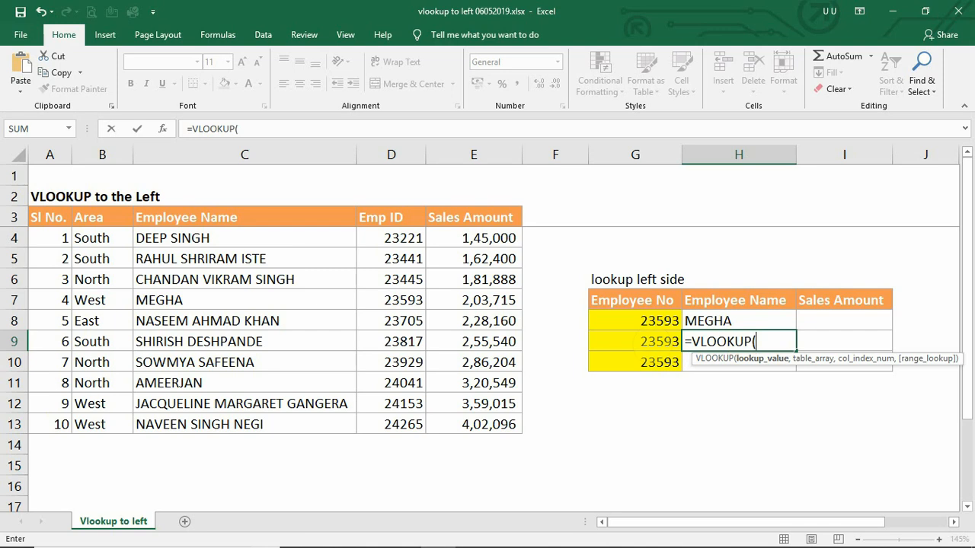
{"action": "left_click", "coordinate": [652, 344]}
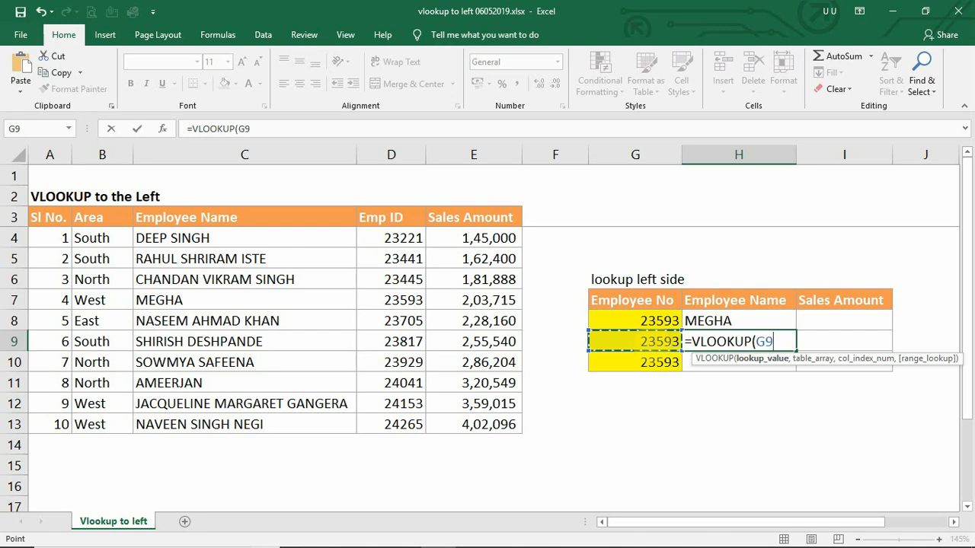
{"action": "type", "text": ","}
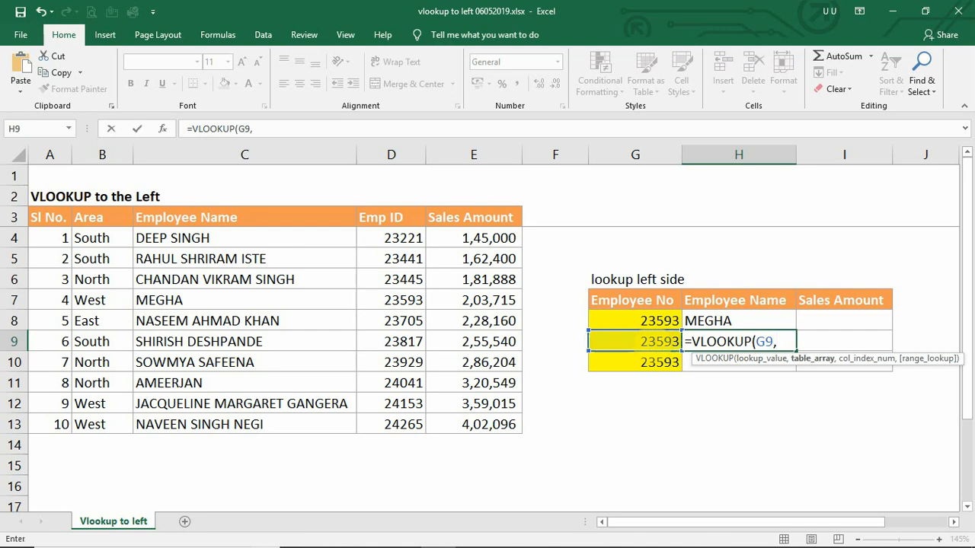
Build the VLOOKUP table array with CHOOSE({1,2}), using Emp ID range D4:D13 first and Employee Name range C4:C13 second.
{"action": "type", "text": "ch"}
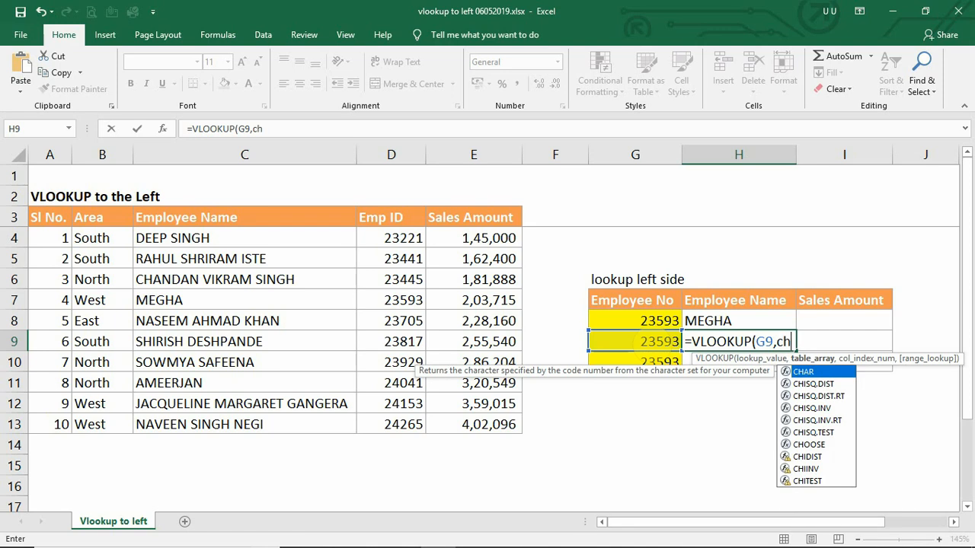
{"action": "type", "text": "oose"}
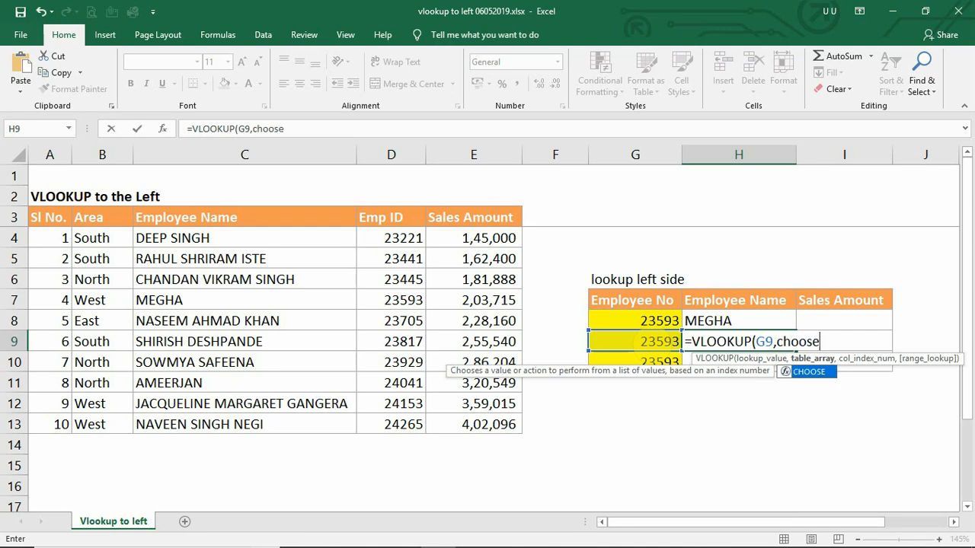
{"action": "type", "text": "({"}
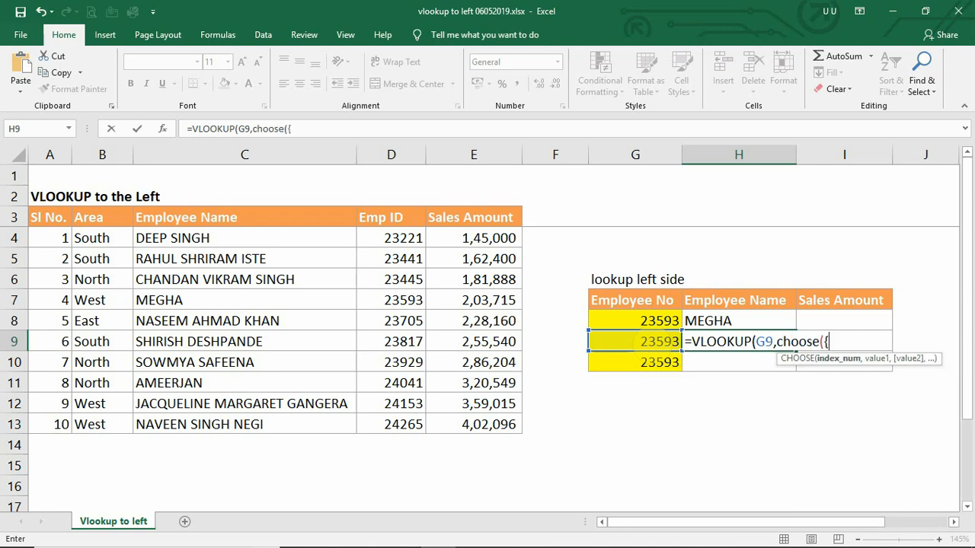
{"action": "type", "text": "1,2}"}
{"action": "type", "text": ","}
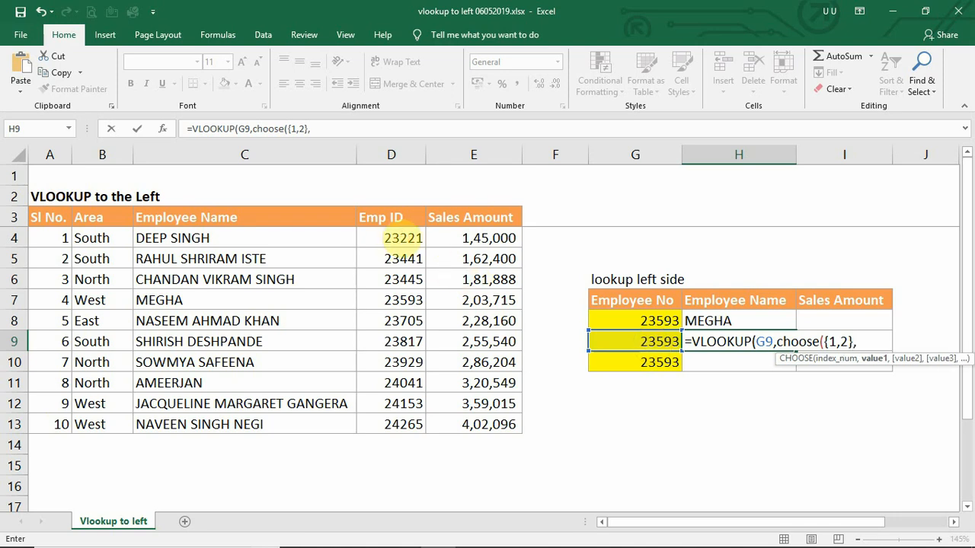
{"action": "left_click_drag", "start_coordinate": [392, 237], "coordinate": [411, 429]}
{"action": "type", "text": ","}
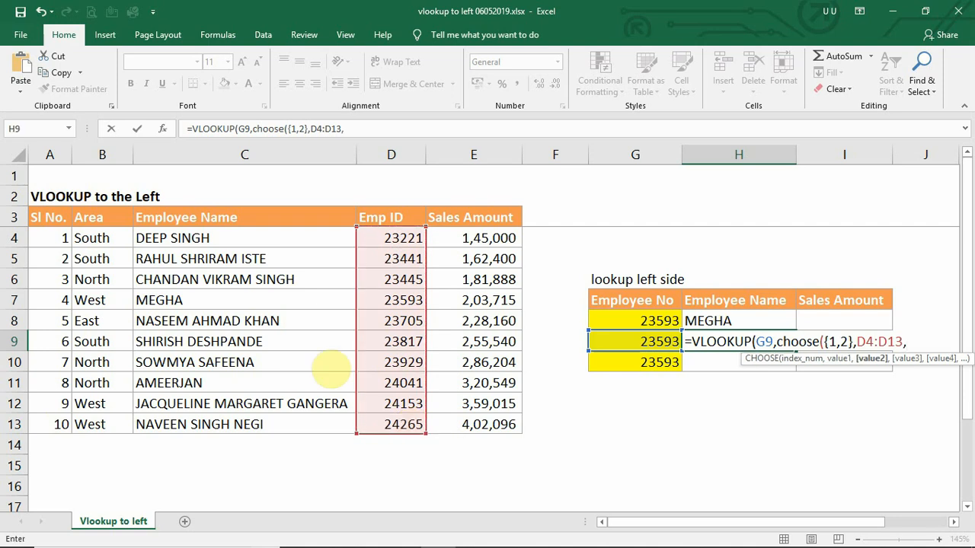
{"action": "left_click_drag", "start_coordinate": [273, 238], "coordinate": [260, 430]}
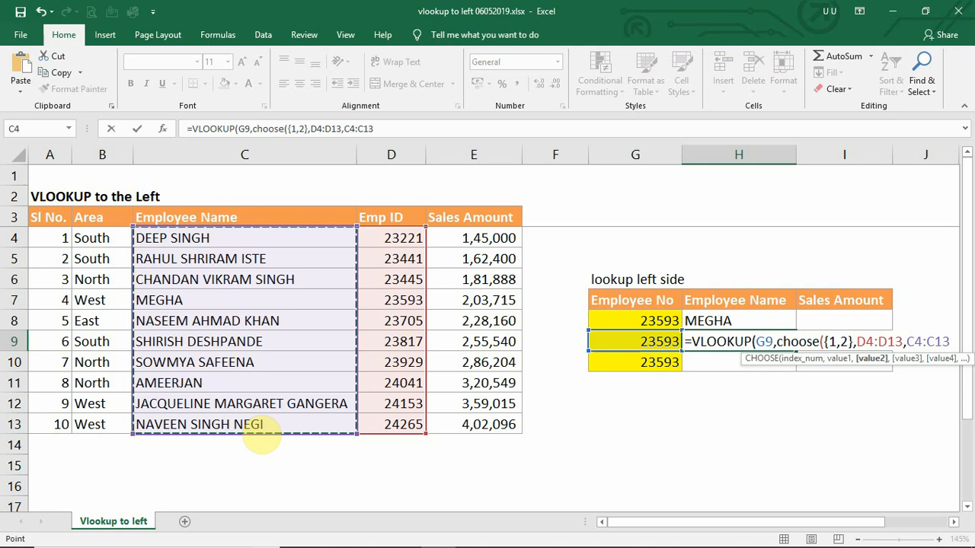
{"action": "type", "text": ")"}
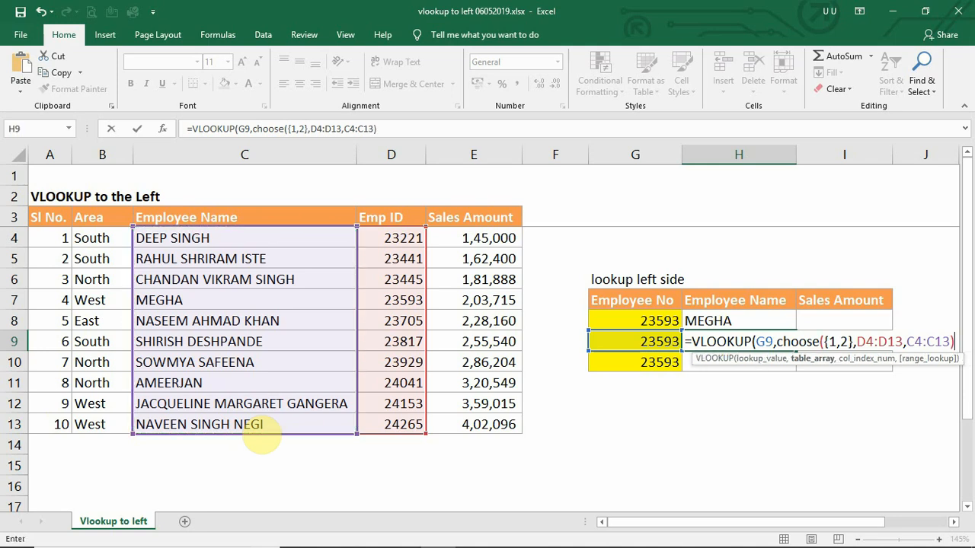
Finish the VLOOKUP in H9 with column index 2 and match type 0, and enter it as an array formula.
{"action": "type", "text": ",2"}
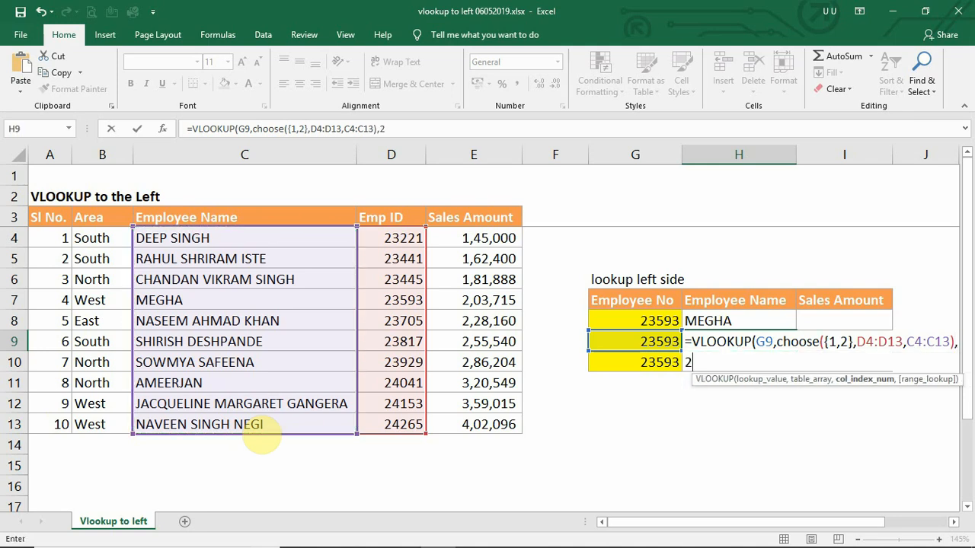
{"action": "type", "text": ","}
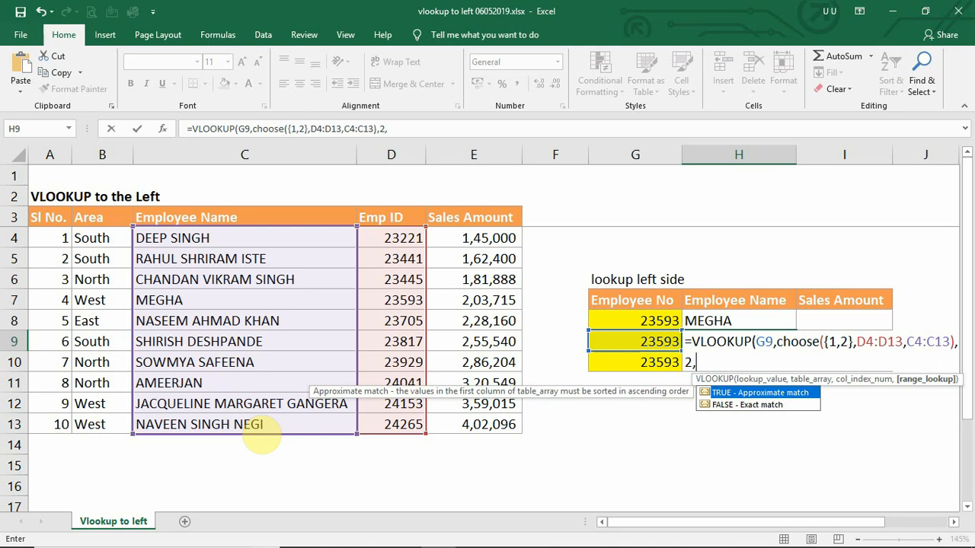
{"action": "type", "text": "0)"}
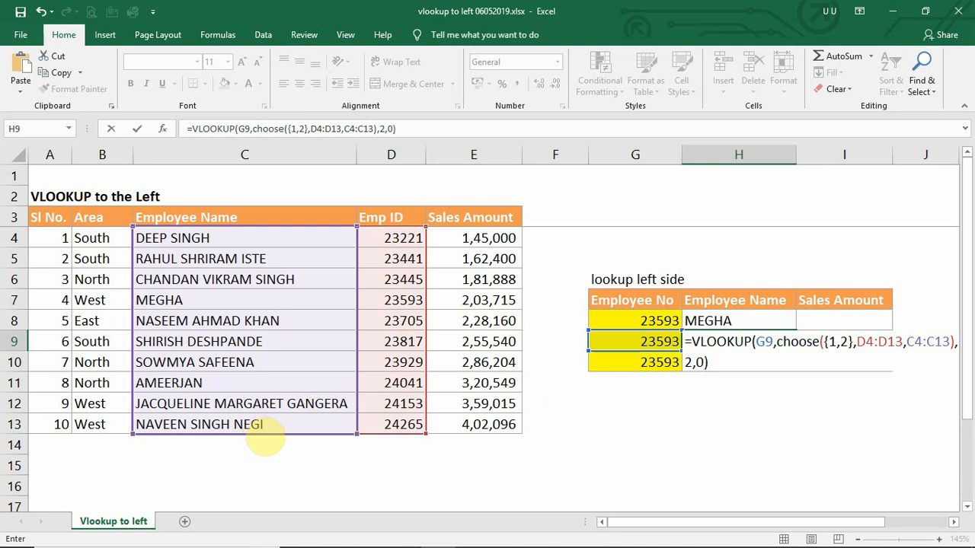
{"action": "key", "text": "ctrl+shift+Return"}
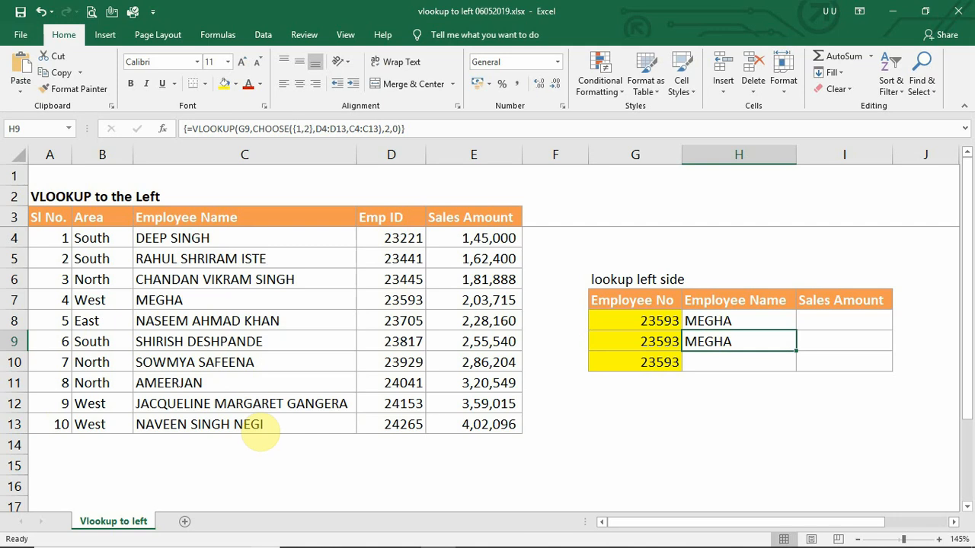
Start an INDEX formula in H10 with Employee Name range C4:C13 as the array.
{"action": "left_click", "coordinate": [730, 364]}
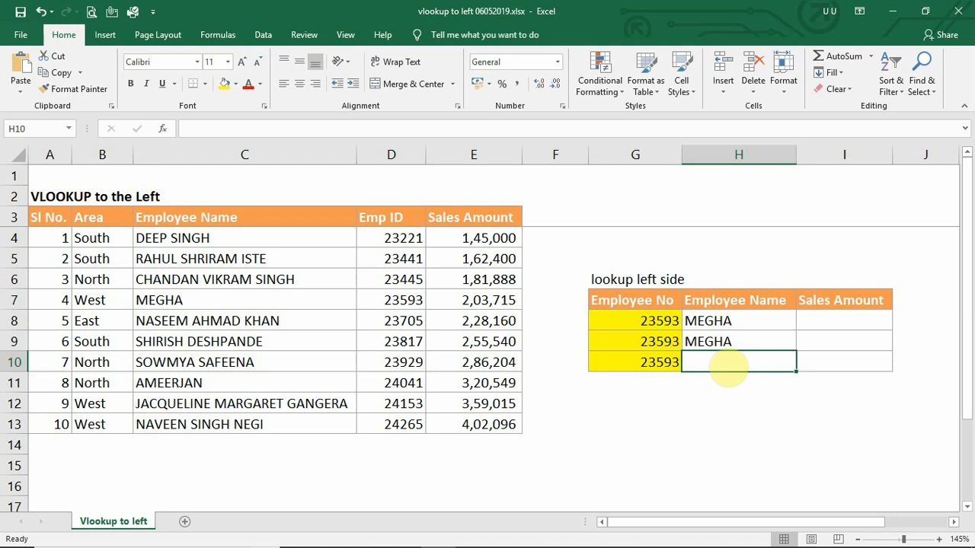
{"action": "type", "text": "="}
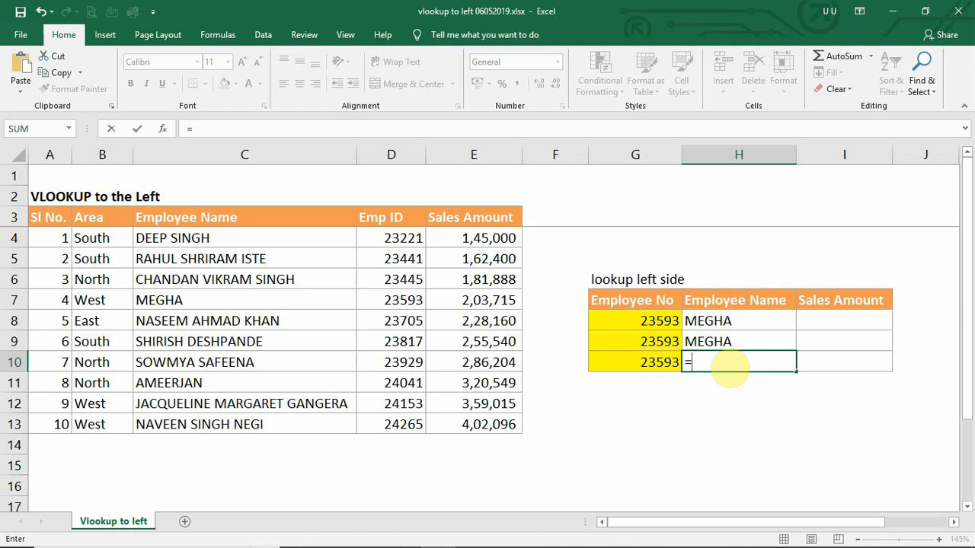
{"action": "type", "text": "index"}
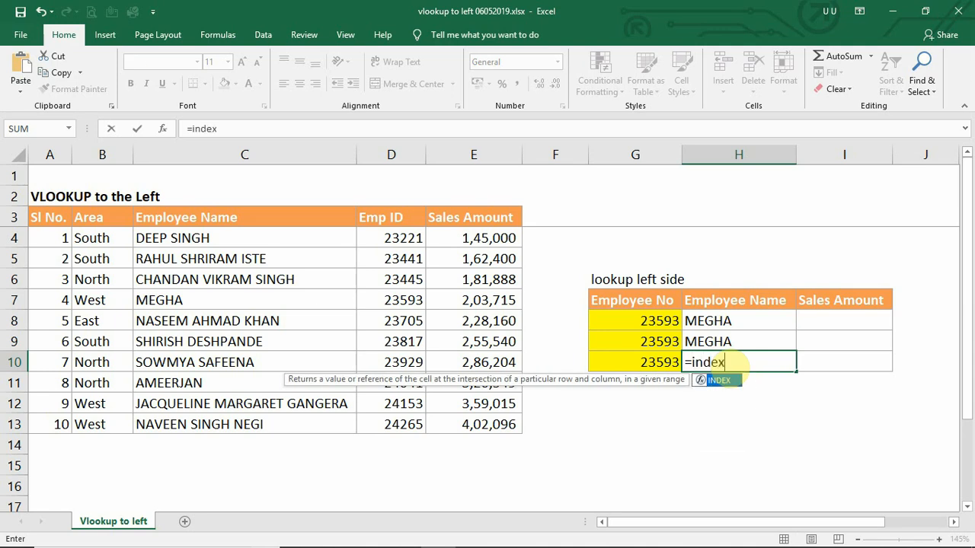
{"action": "type", "text": "("}
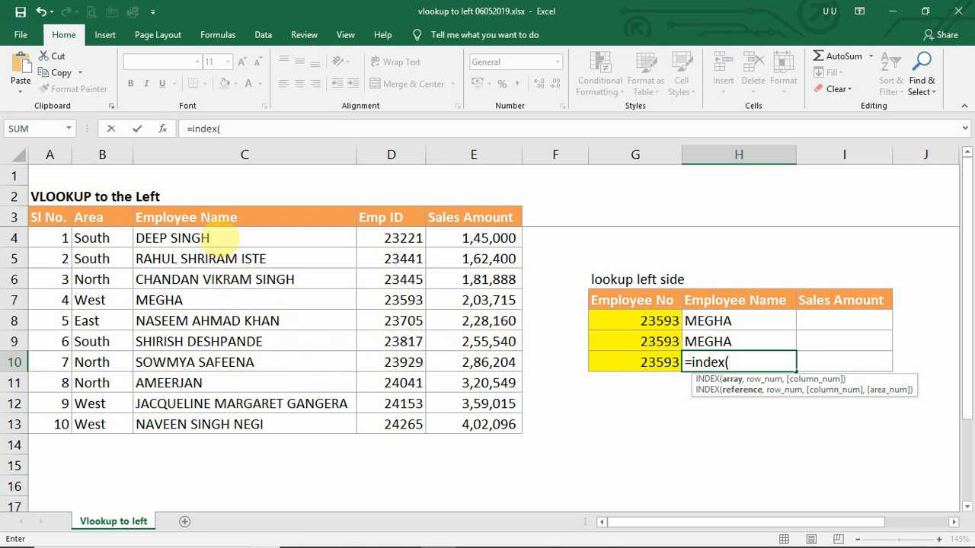
{"action": "left_click_drag", "start_coordinate": [216, 238], "coordinate": [223, 424]}
{"action": "type", "text": ","}
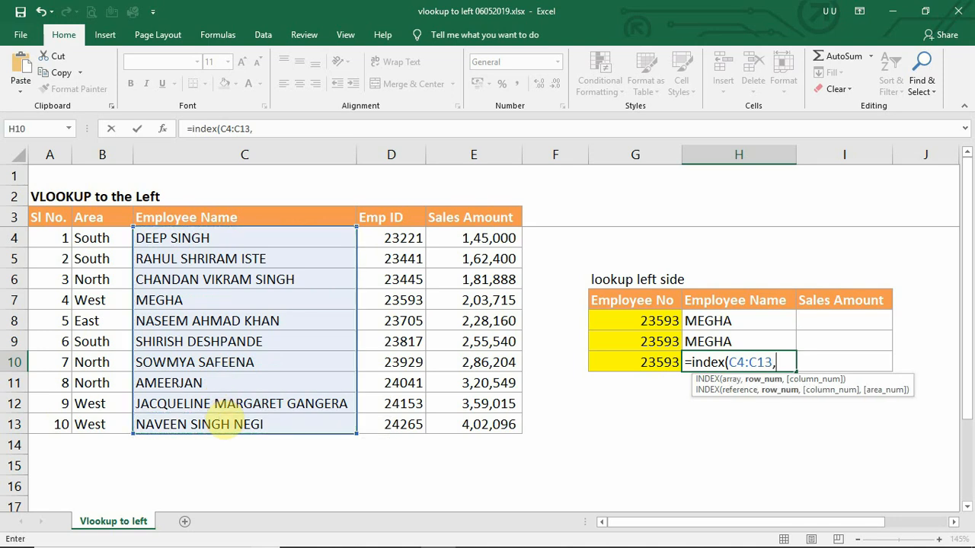
Nest MATCH as the row number, looking up G10 in Emp ID range D4:D13 with match type 0.
{"action": "type", "text": "match"}
{"action": "key", "text": "Tab"}
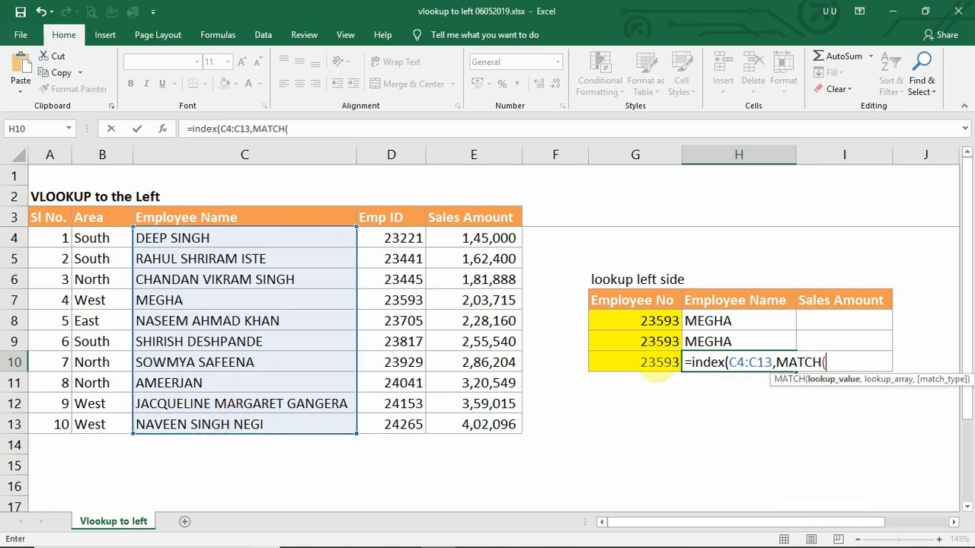
{"action": "left_click", "coordinate": [660, 362]}
{"action": "type", "text": ","}
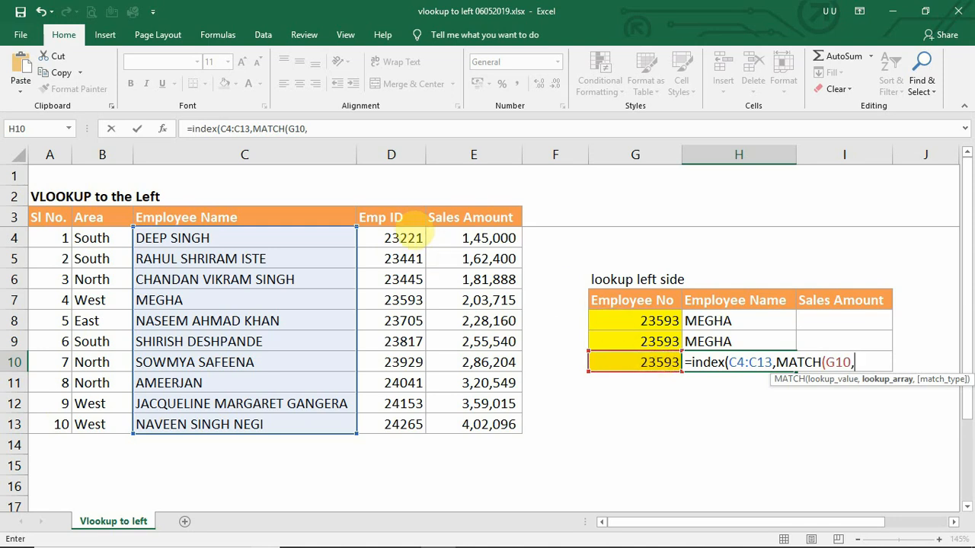
{"action": "left_click_drag", "start_coordinate": [408, 238], "coordinate": [400, 427]}
{"action": "type", "text": ","}
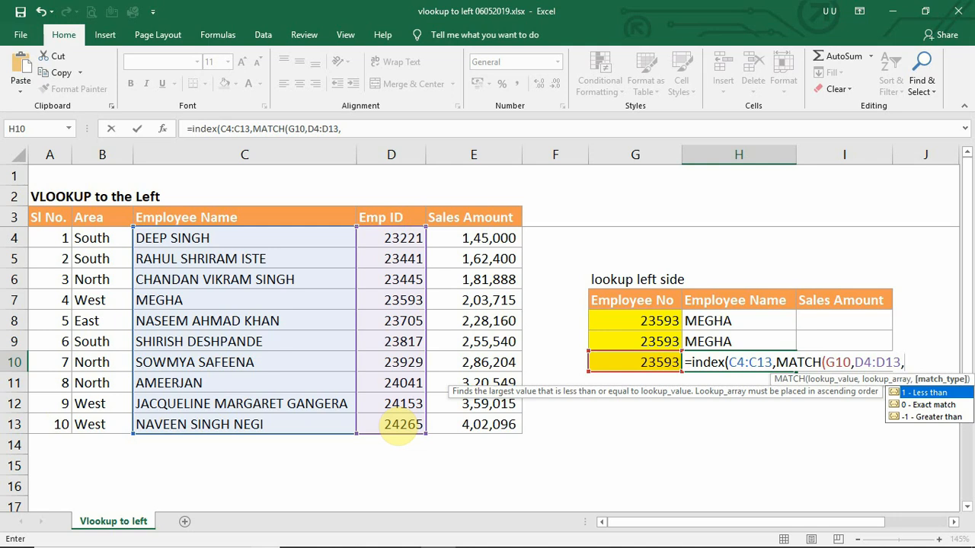
{"action": "type", "text": "0"}
{"action": "type", "text": ")"}
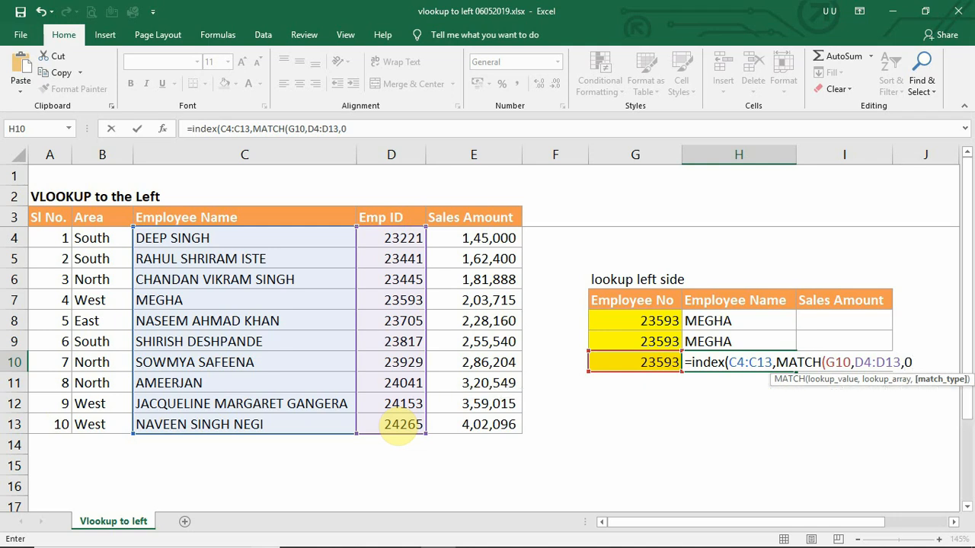
Finish the INDEX formula in H10 with column number 1 and enter it.
{"action": "type", "text": ","}
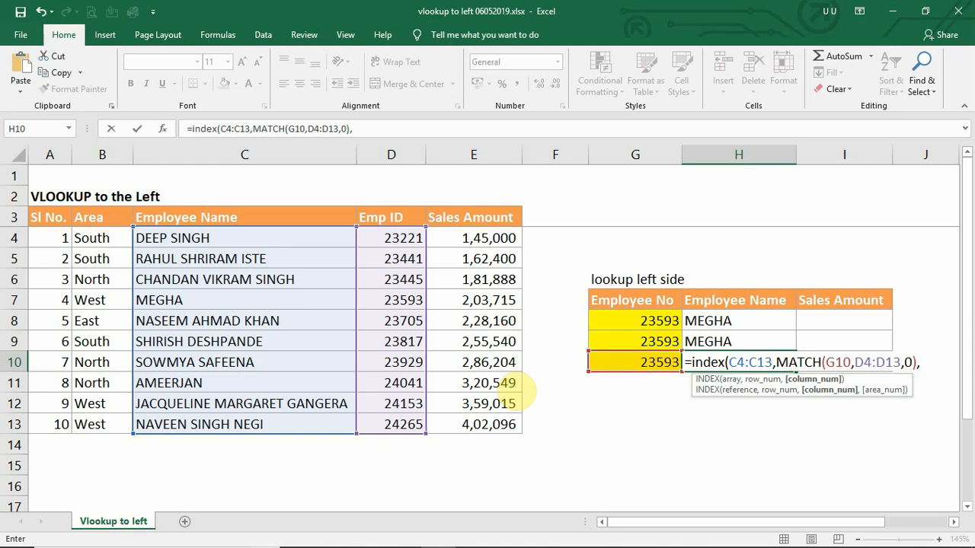
{"action": "type", "text": "1)"}
{"action": "key", "text": "Return"}
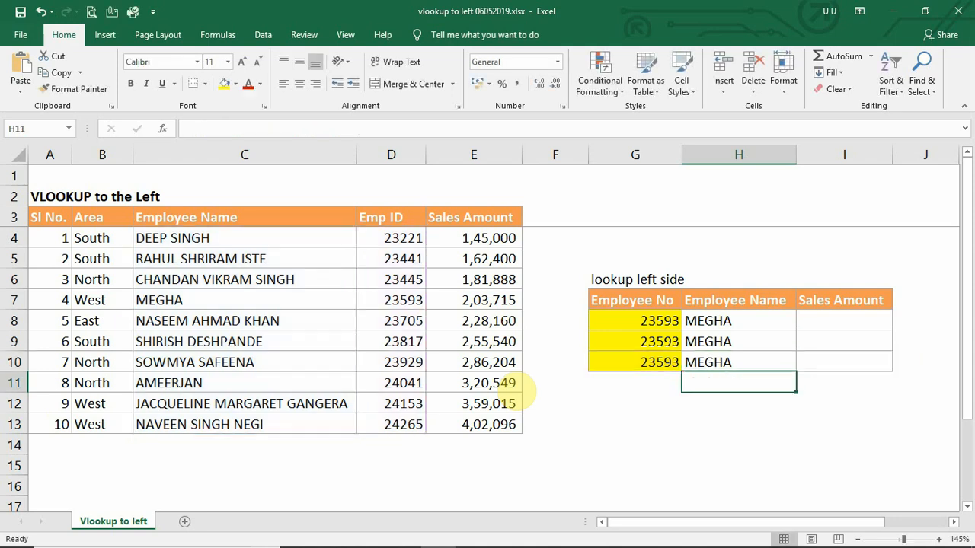
Open the INDEX and MATCH formula in H10 to review its arguments.
{"action": "left_click", "coordinate": [722, 363]}
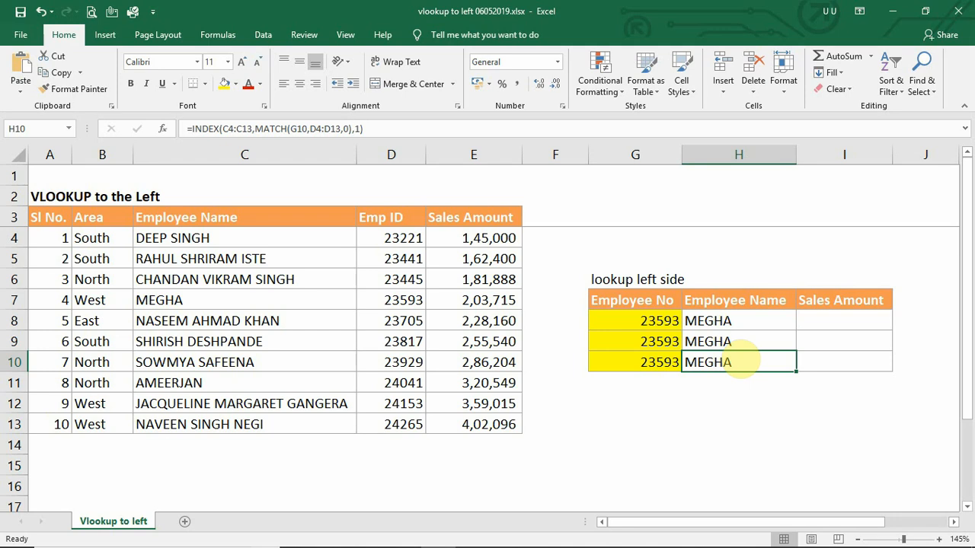
{"action": "double_click", "coordinate": [740, 362]}
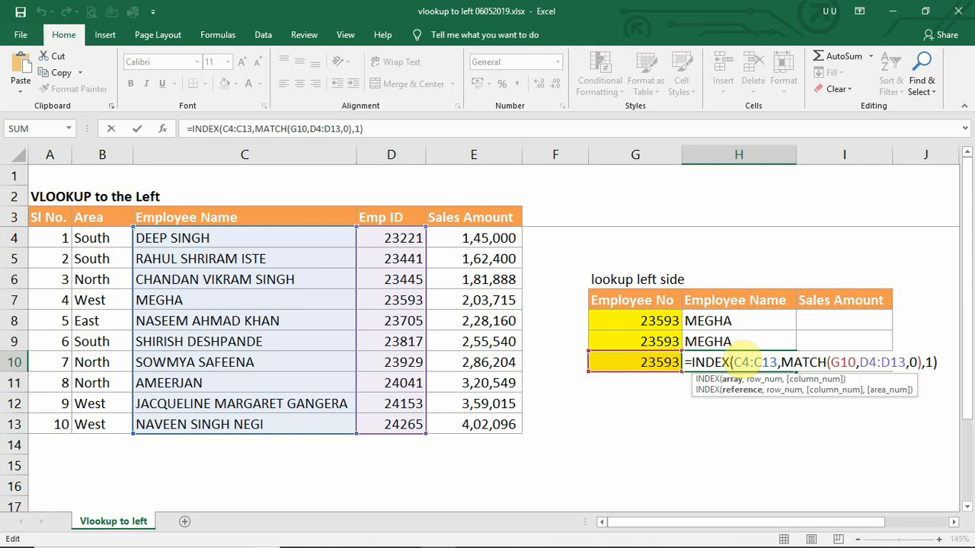